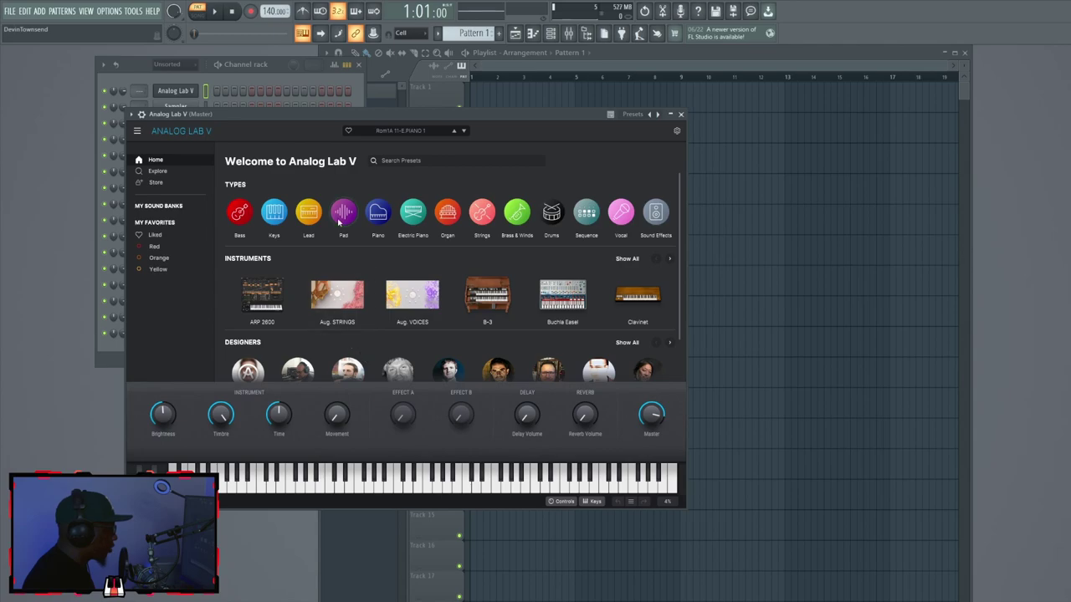
Step: Browse the Pad presets in Analog Lab V and load Pad Rotation
left_click(342, 212)
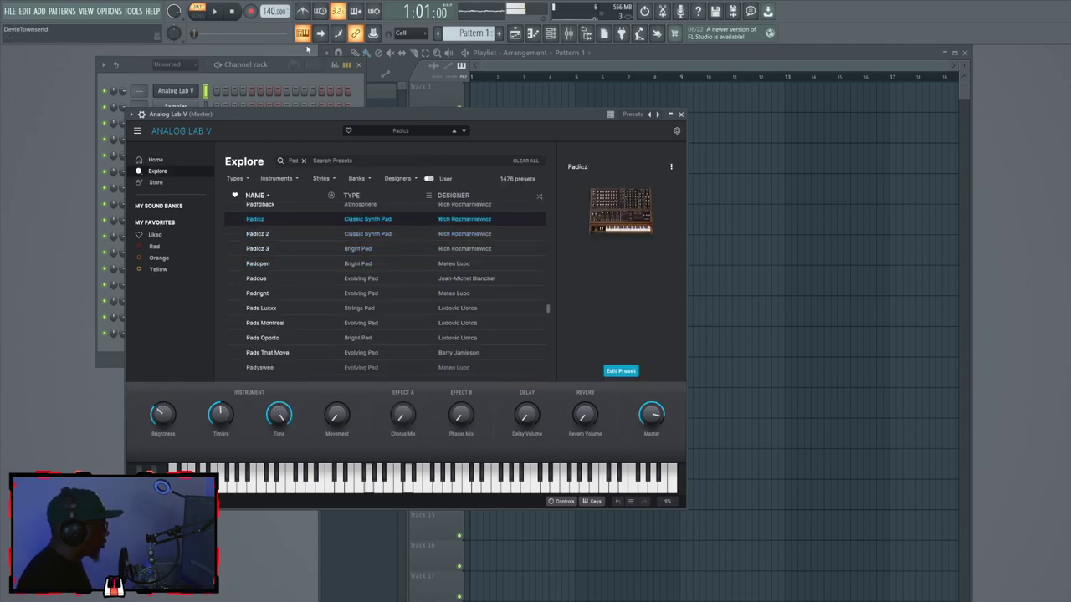
scroll(329, 222, "up", 4)
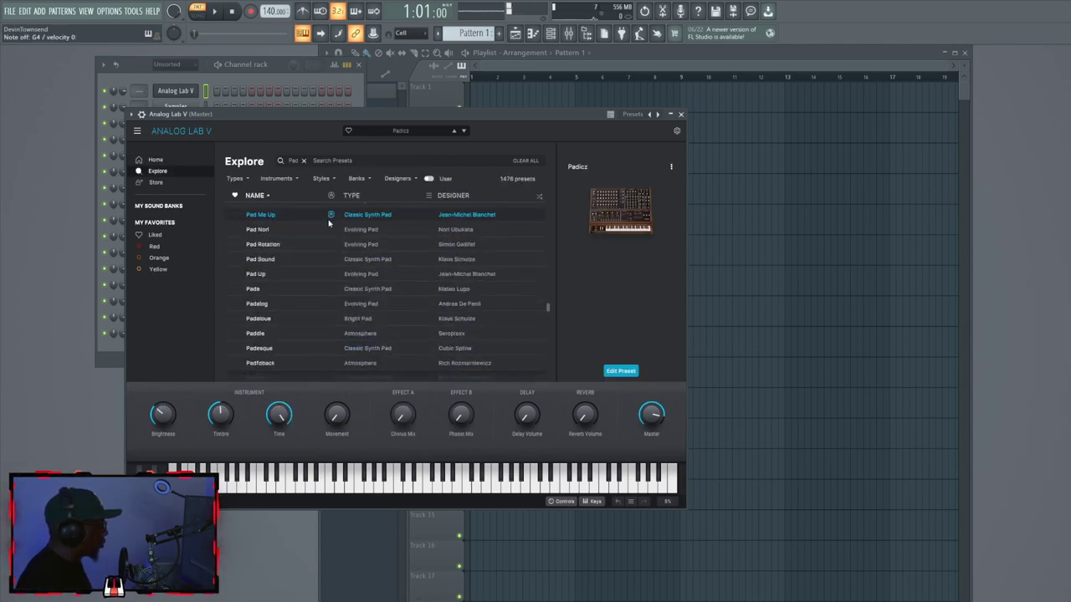
left_click(326, 243)
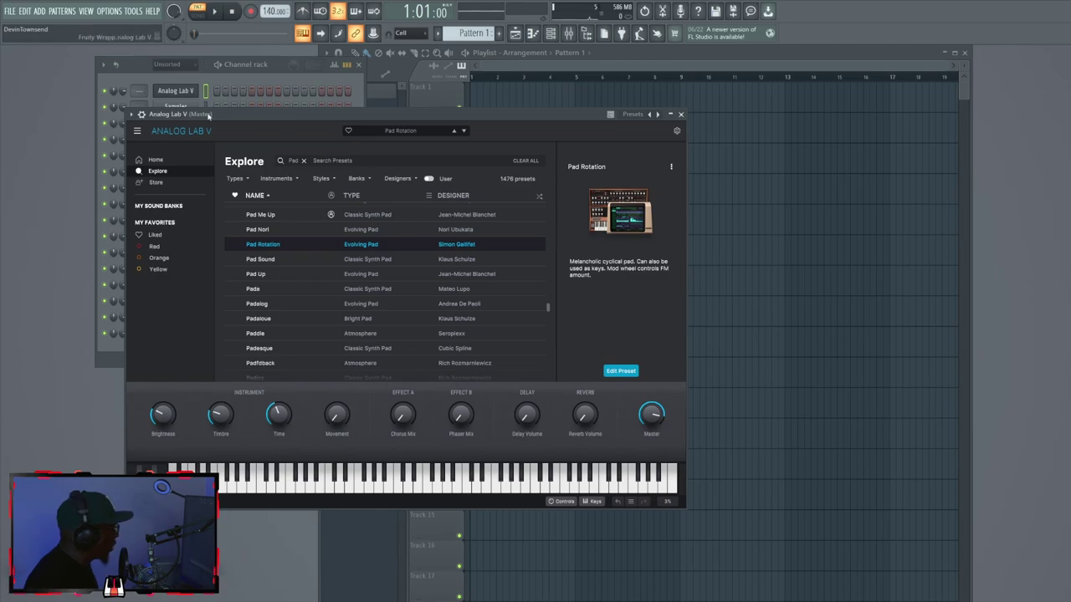
Step: Set the project tempo to 120 BPM and open the piano roll of the Analog Lab V channel
mouse_move(270, 11)
left_mouse_down()
mouse_move(270, 21)
mouse_move(270, 10)
left_mouse_up()
left_click(308, 65)
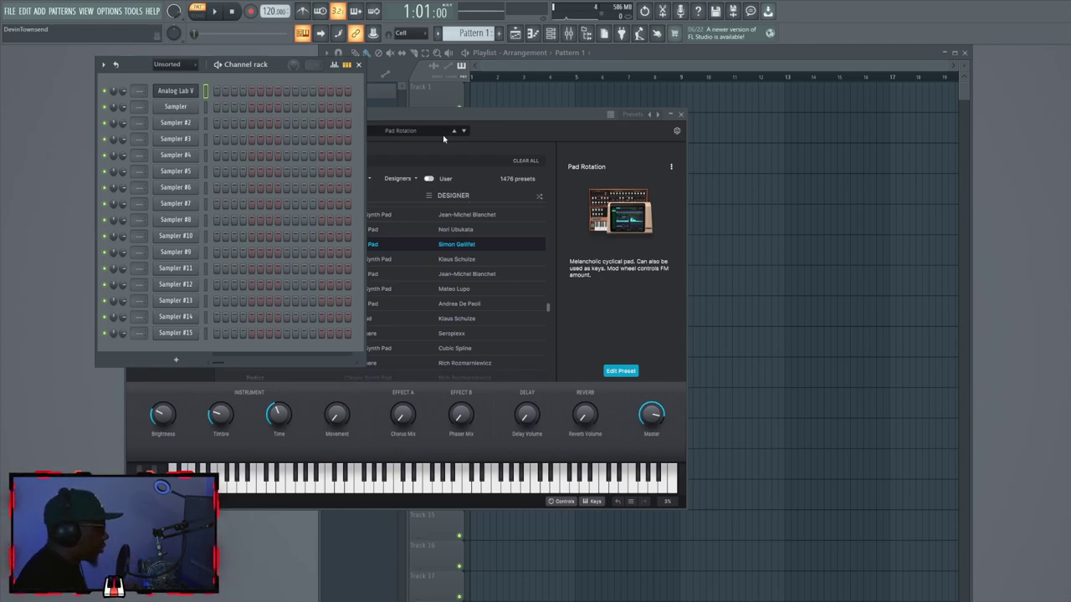
key("F7")
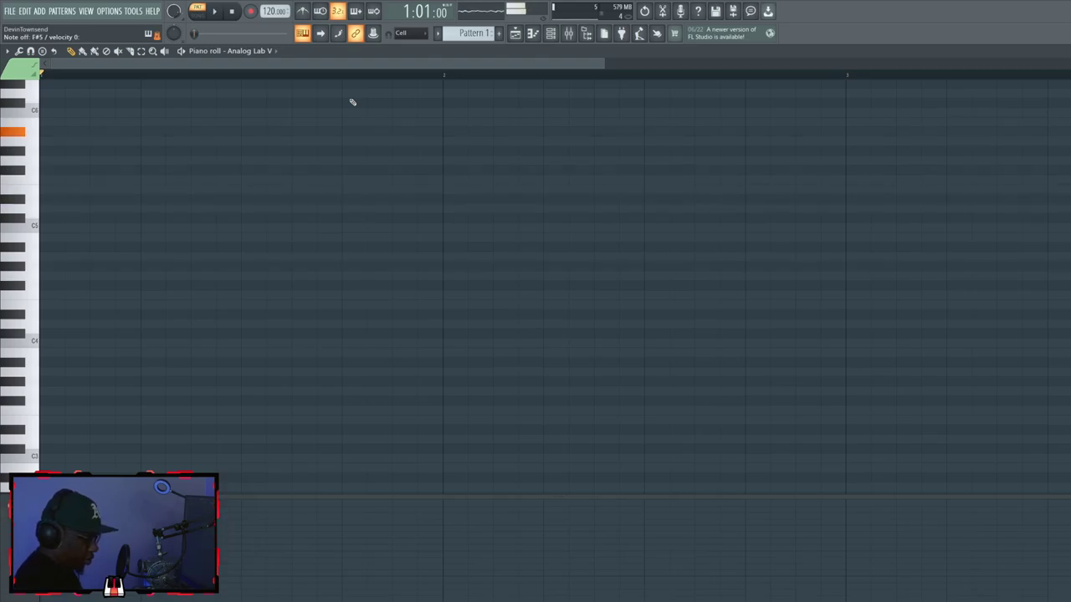
key("space")
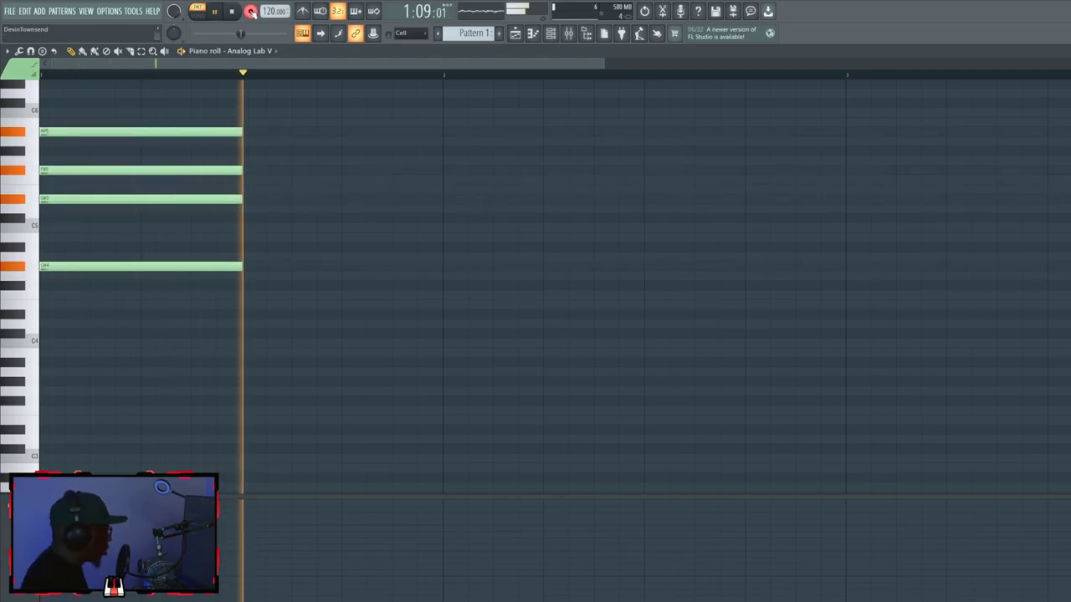
key("space")
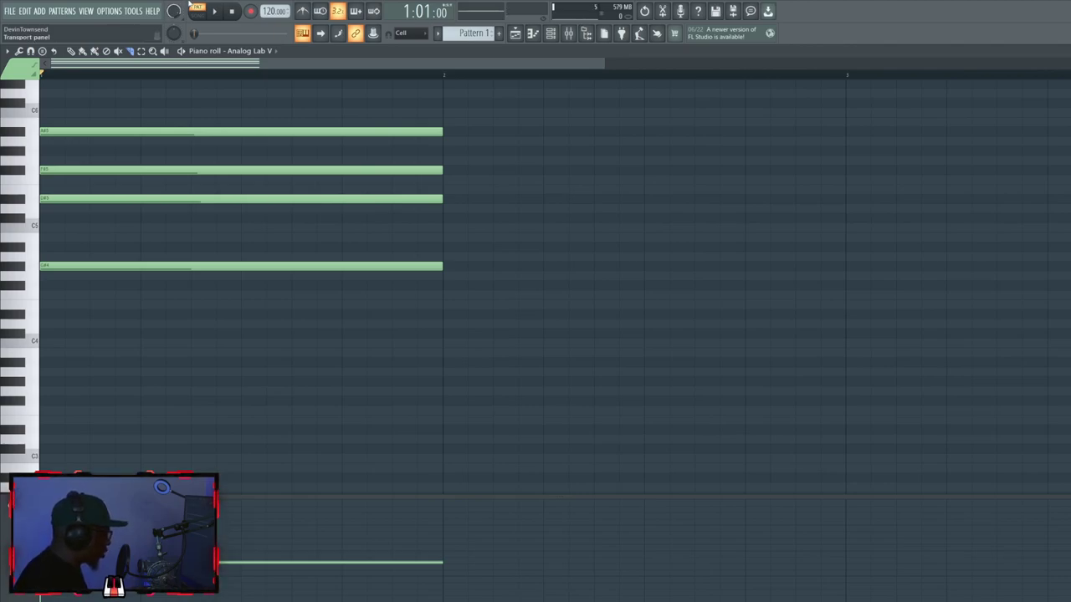
key("space")
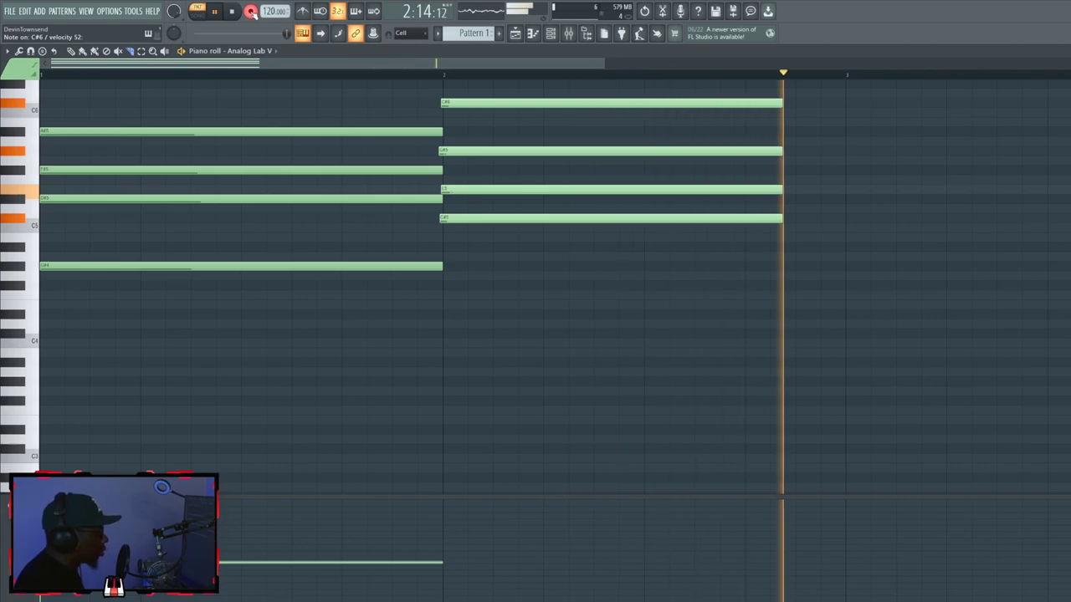
key("space")
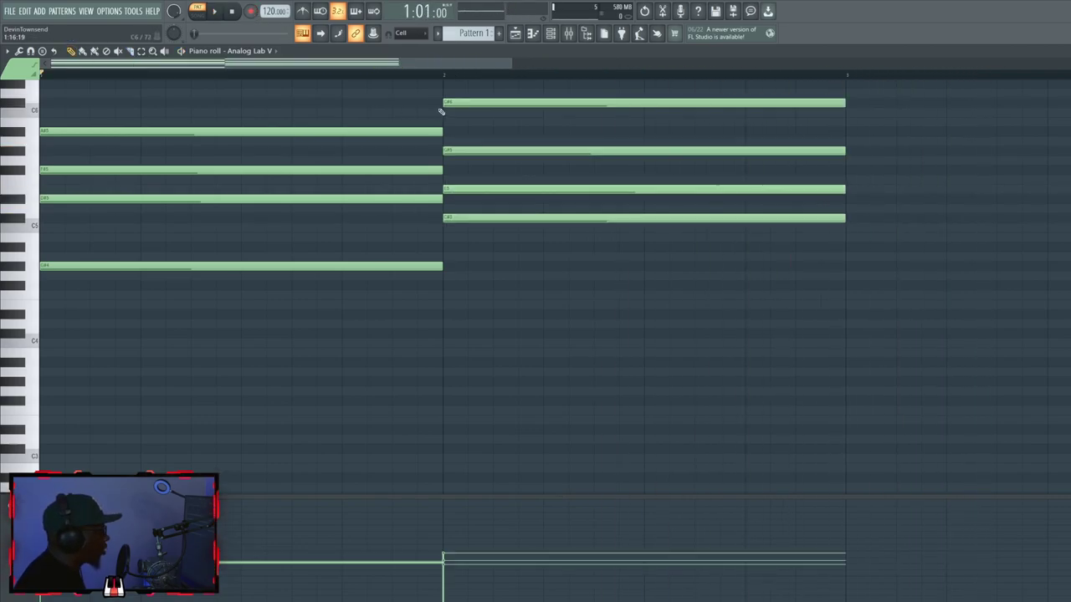
right_click(466, 103)
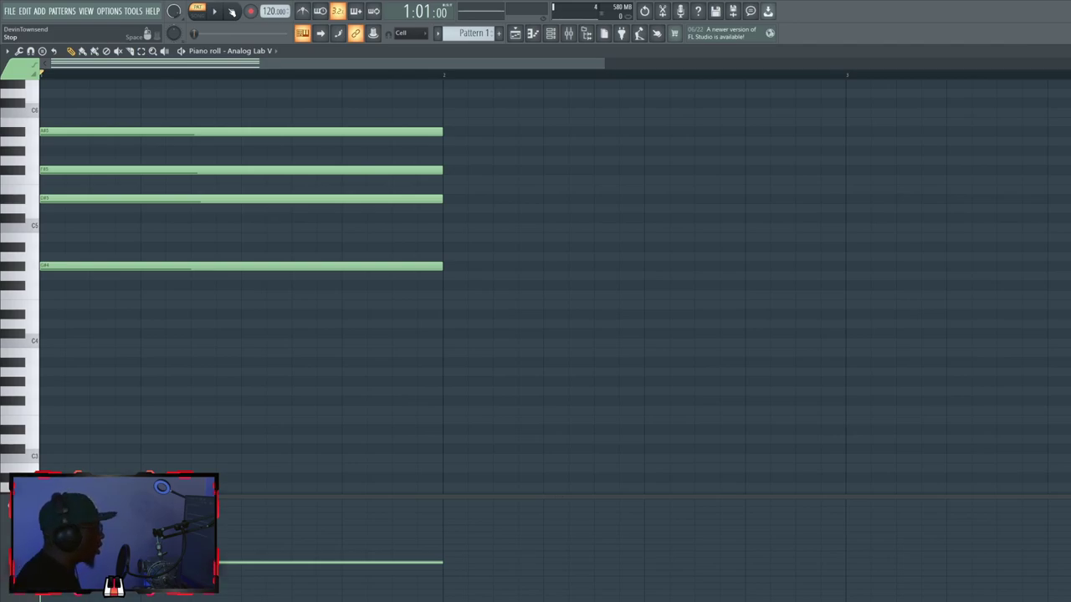
double_click(305, 51)
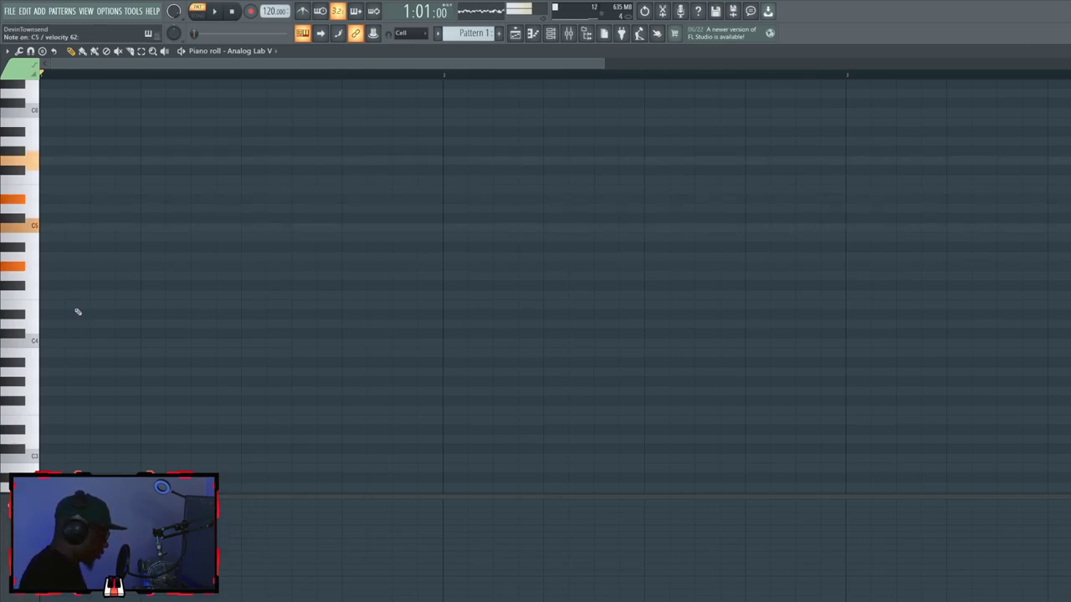
Step: Record a first chord of G#4, C5, D#5 and G5 in bar 1 with the metronome on
left_click(250, 13)
key("space")
left_click(304, 12)
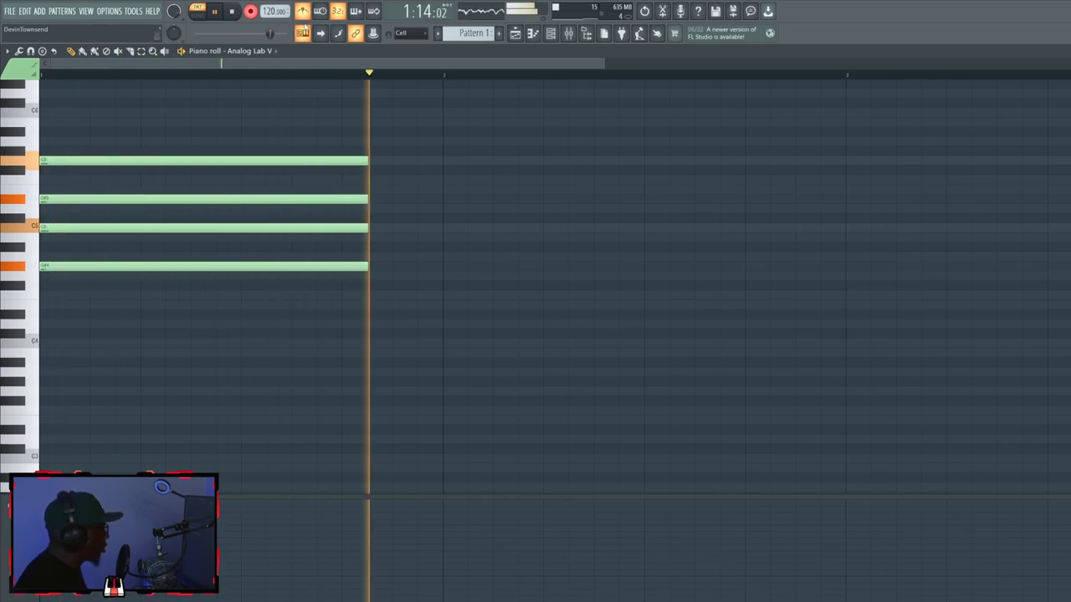
left_click(234, 14)
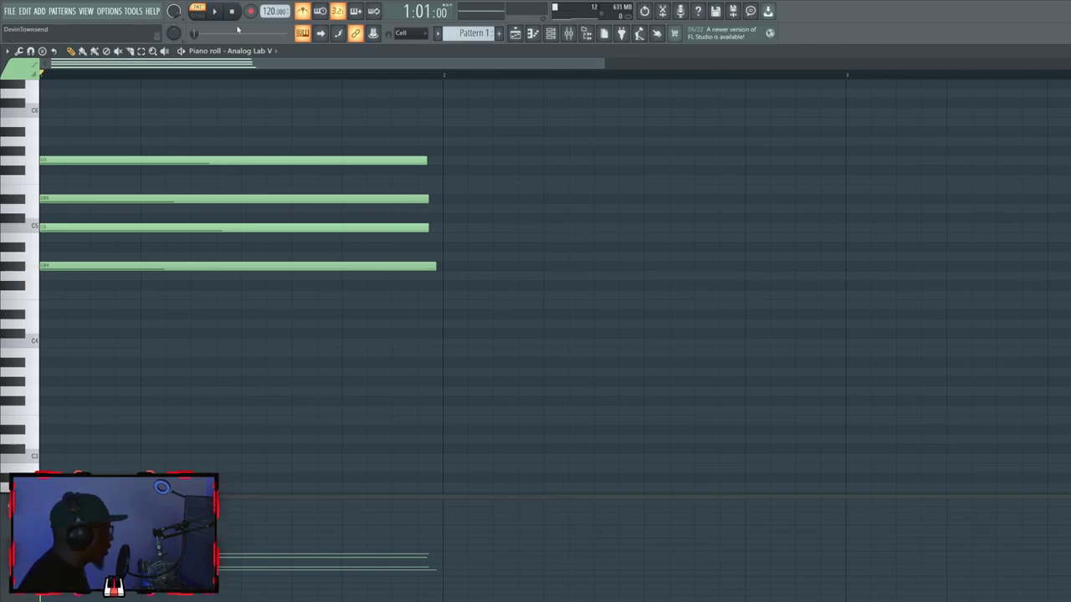
Step: Record G4, A#4, D5 and G5 across bars 2 and 3, and C5, D#5, G5, A#5 and D6 in bar 4
key("space")
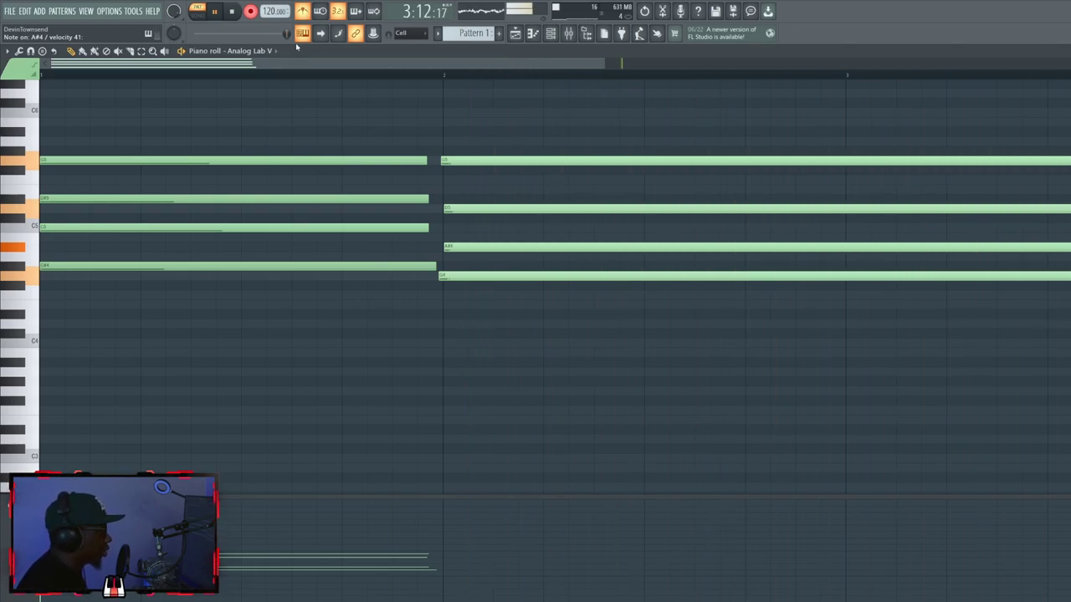
left_click(229, 11)
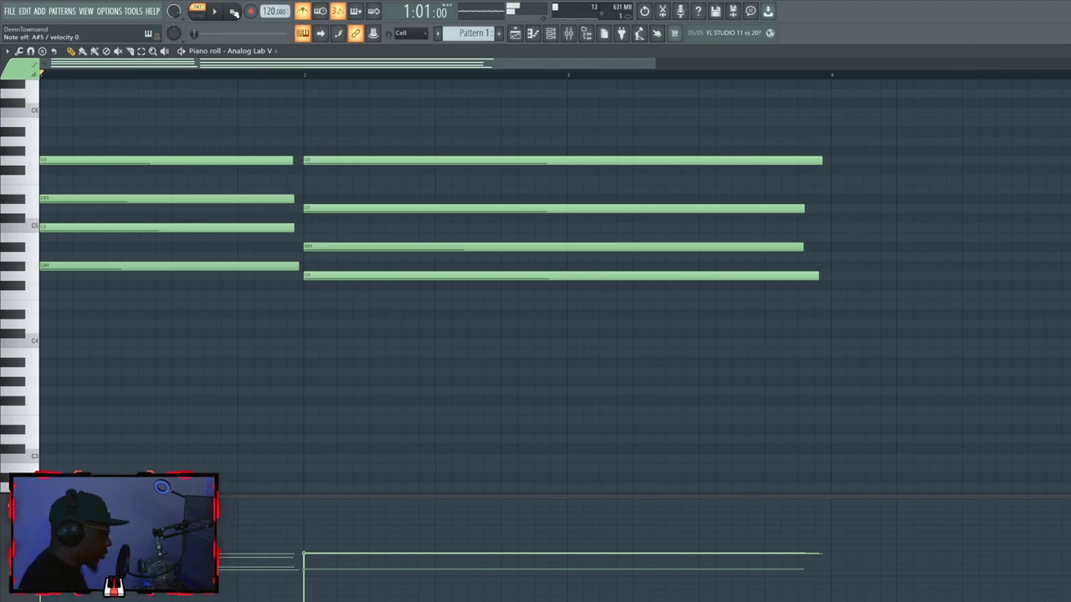
key("space")
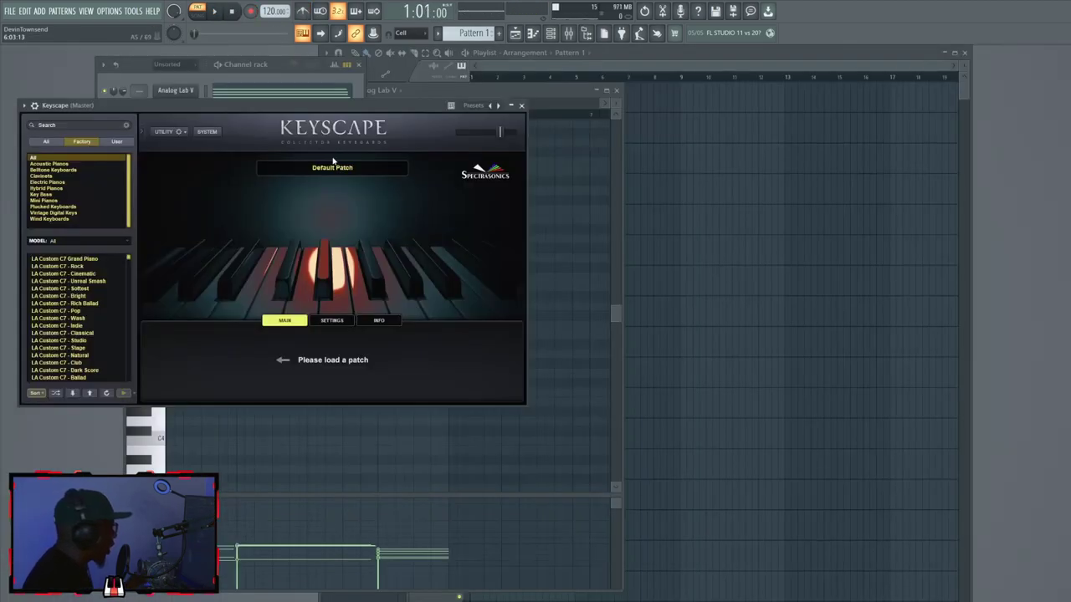
Step: Load the acoustic piano patch Wing Tack Piano - Aged in Keyscape
left_click(48, 164)
scroll(64, 307, "down", 10)
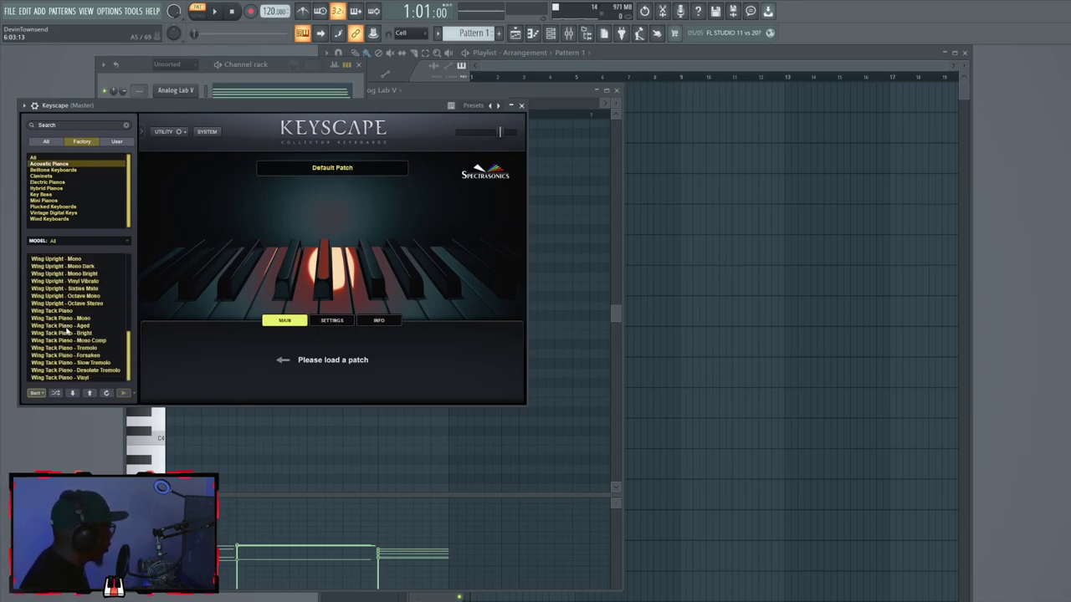
left_click(66, 326)
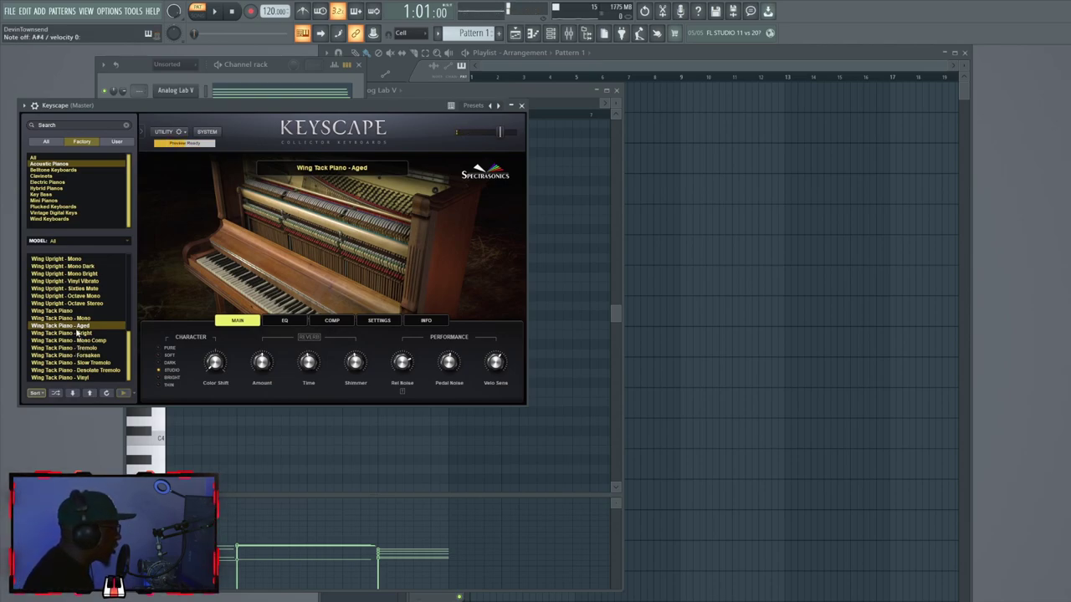
Step: Copy the Analog Lab V chords into the Keyscape channel's piano roll and play them back
left_click(215, 91)
left_click(201, 74)
right_click(198, 102)
left_click(213, 109)
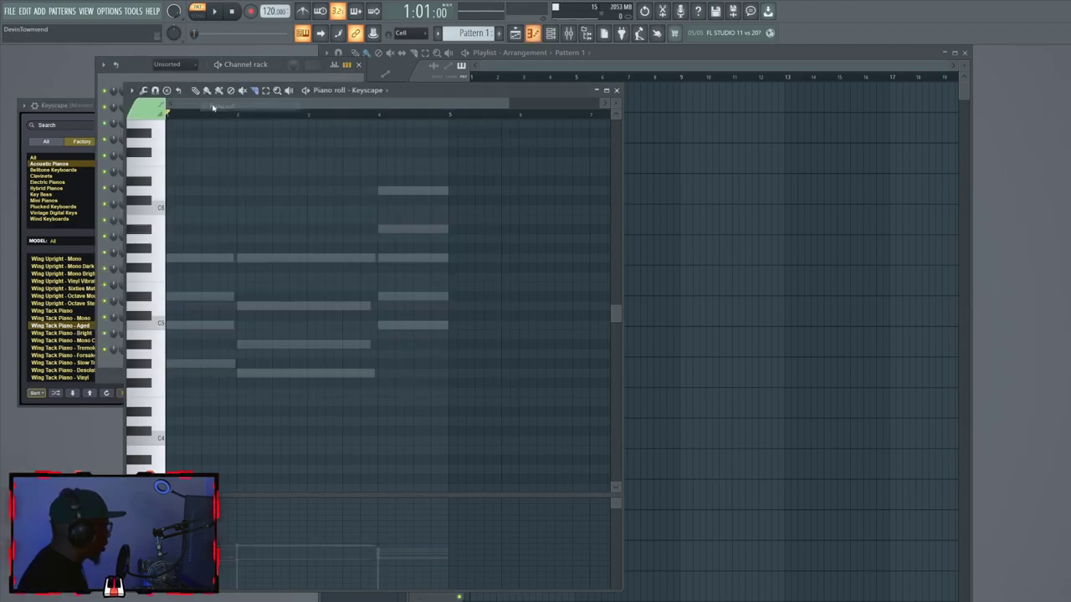
key("ctrl+v")
key("space")
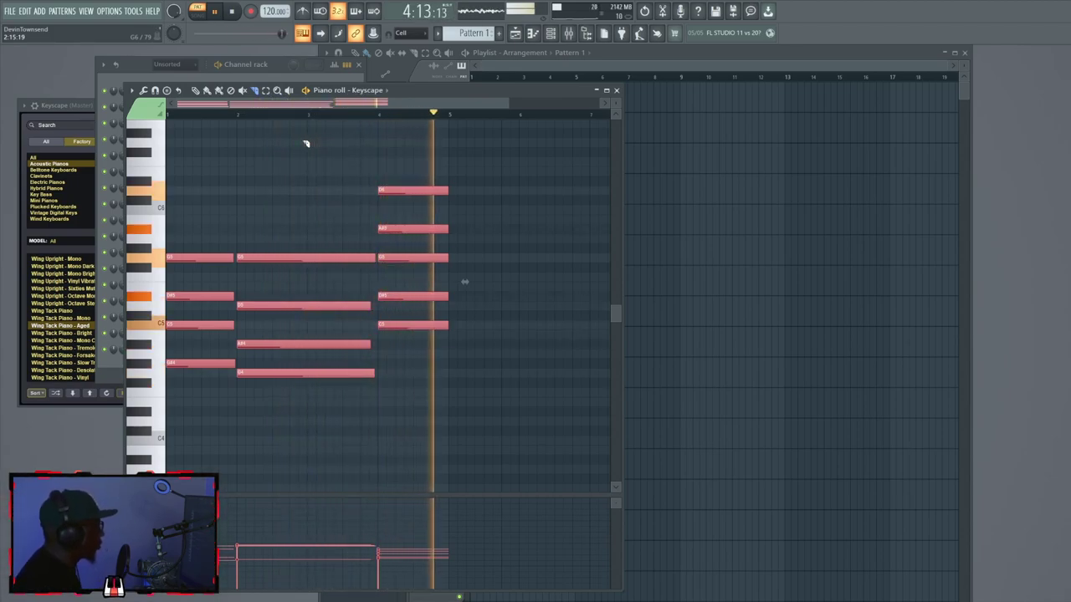
key("space")
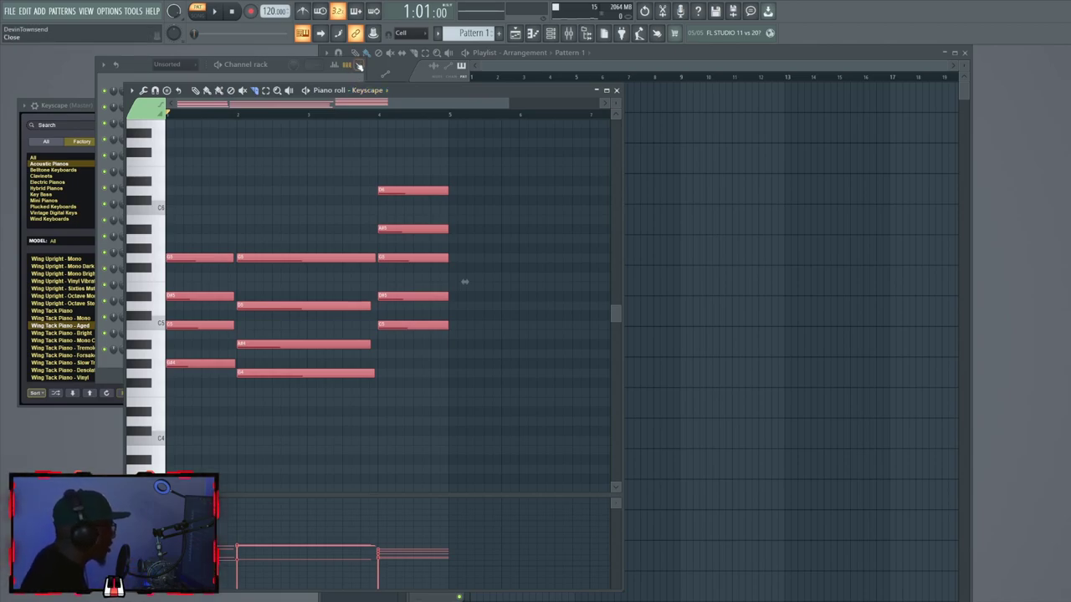
Step: Split Keyscape's A#5 in bar 4 and A#4 across bars 2 and 3 into two repeated notes each, and start playback
key("ctrl+a")
left_click(403, 192)
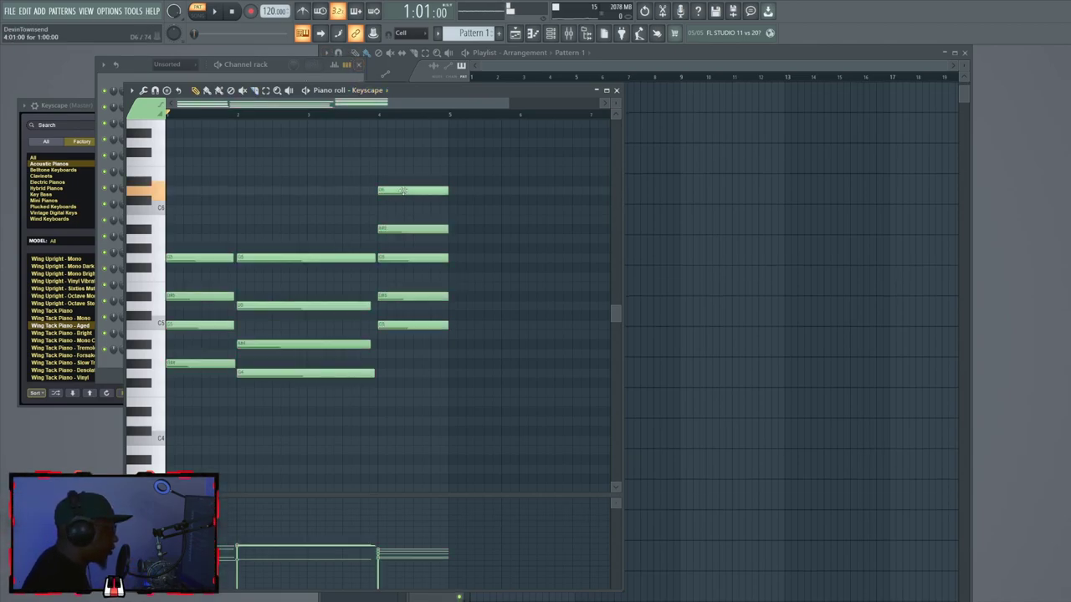
left_click(437, 229)
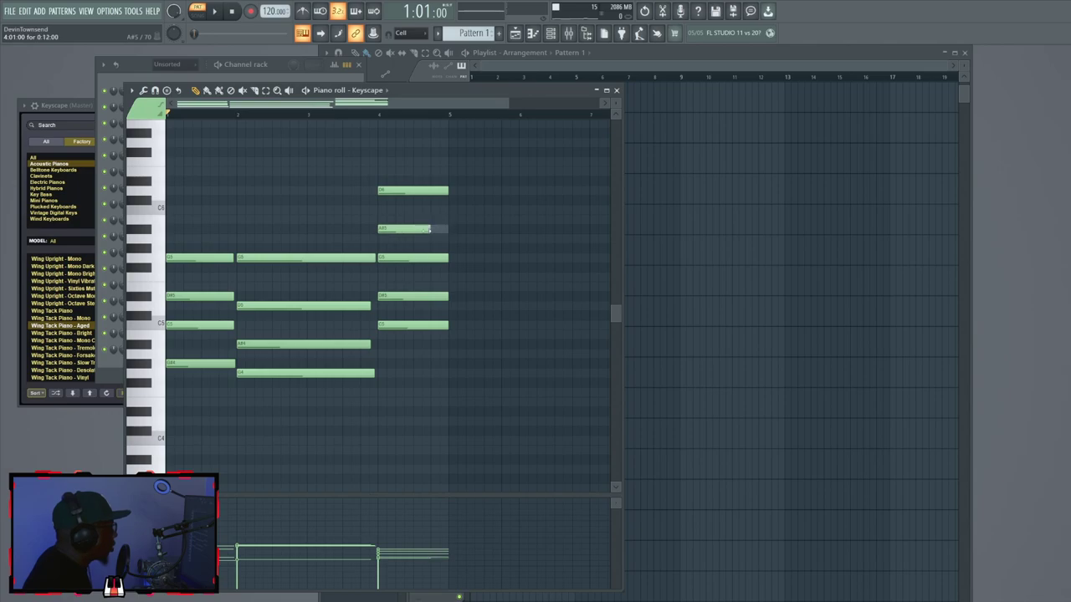
left_click(420, 230)
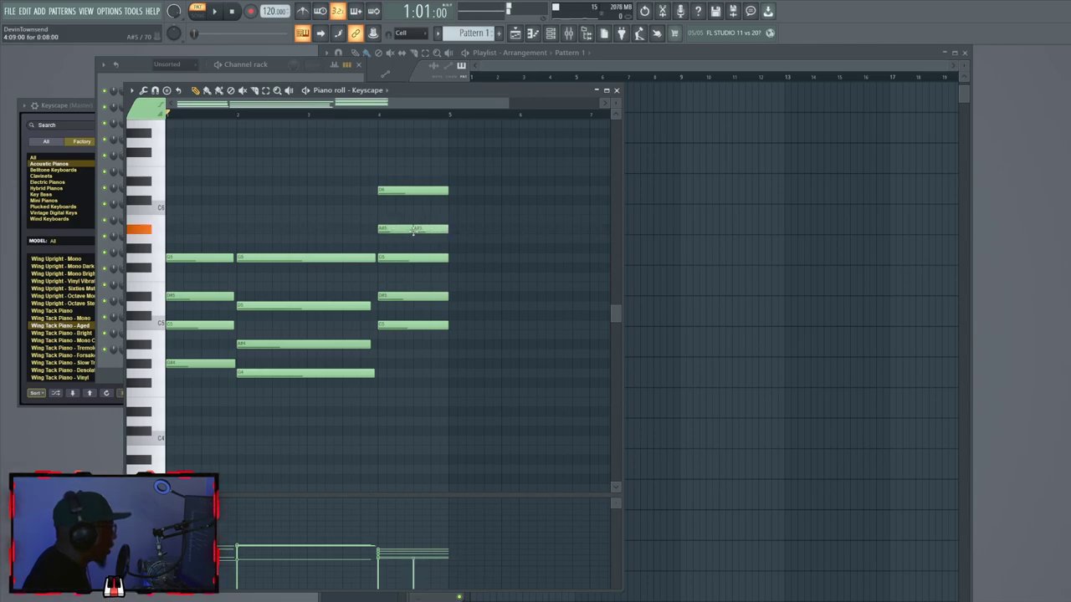
key("space")
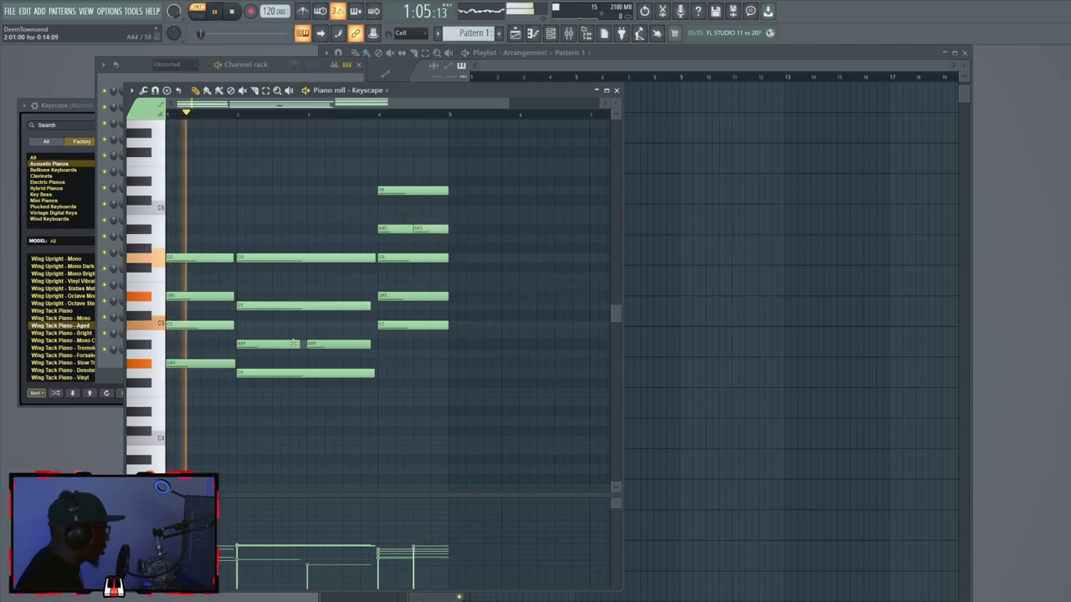
Step: Set snapping to none and lengthen both A#4 notes to close the gaps after them
left_click(408, 34)
left_click(407, 67)
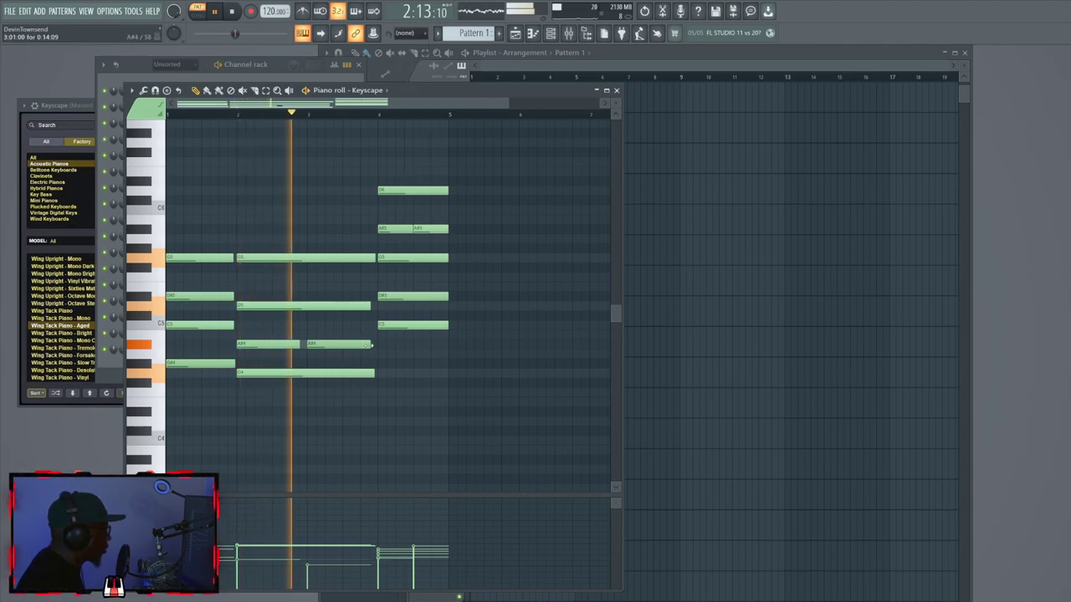
left_click_drag(370, 346, 376, 346)
left_click_drag(299, 345, 306, 344)
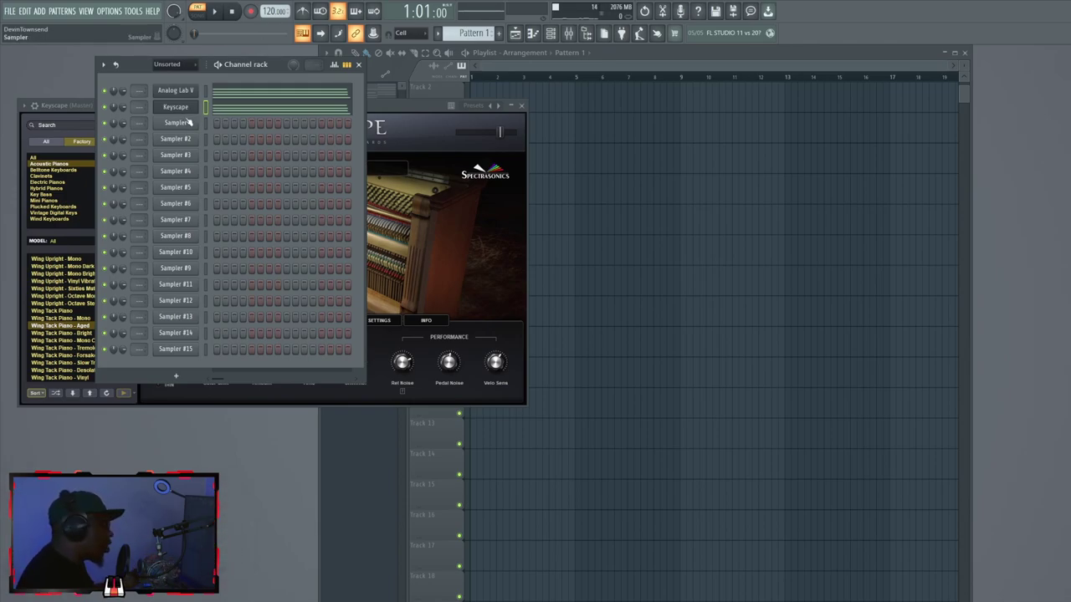
Step: Add a FLEX channel with the Synpluck Cave preset from Mobile Synth Pluck and open its piano roll
left_click(187, 122)
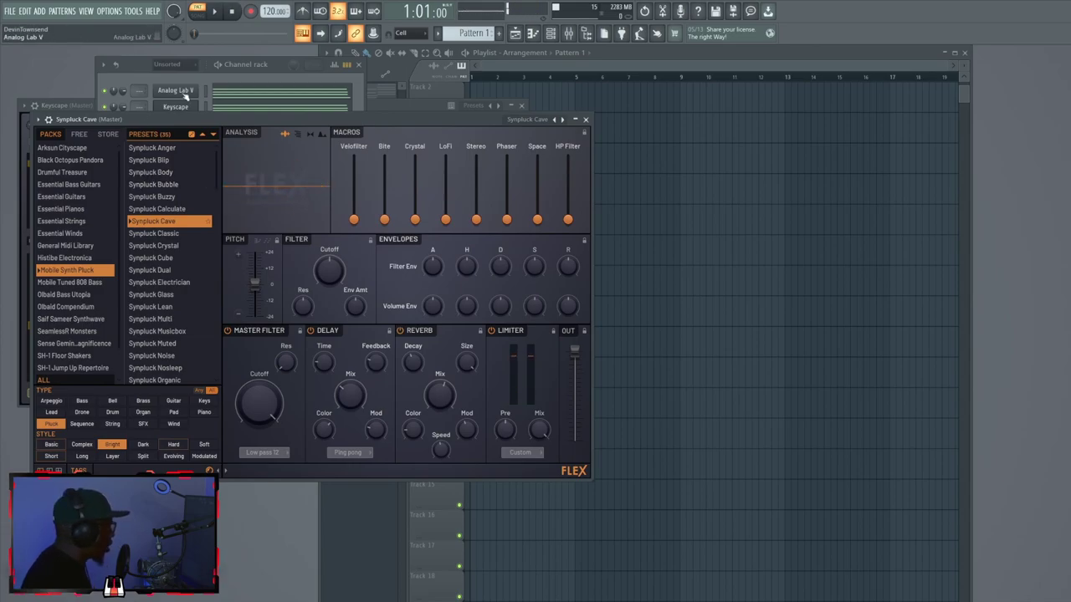
key("F6")
right_click(192, 124)
left_click(220, 122)
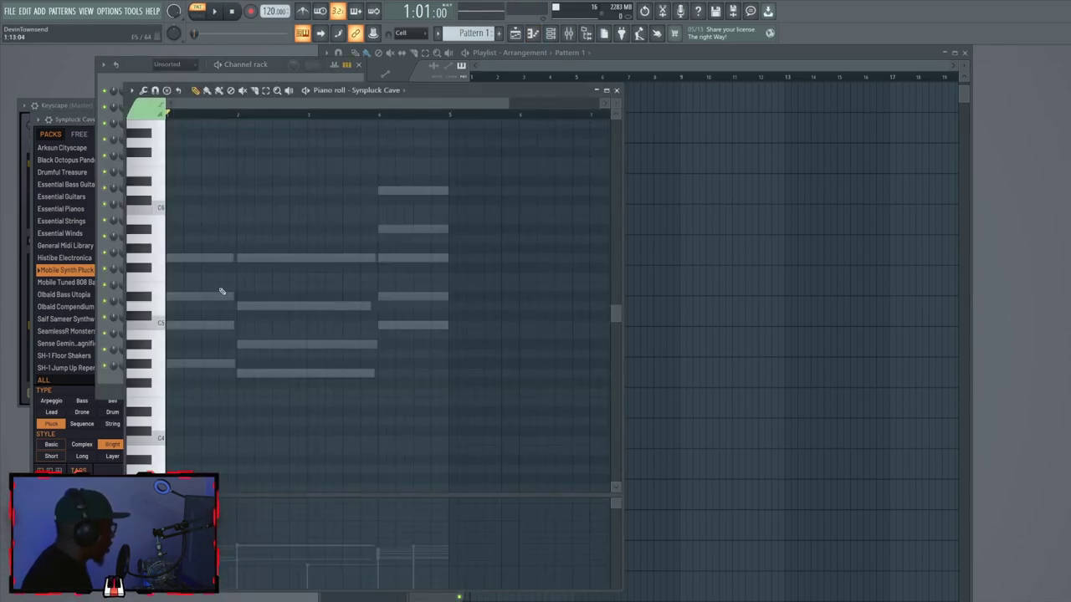
left_click(181, 258)
left_click_drag(506, 104, 244, 117)
left_click_drag(509, 259, 221, 258)
left_click(262, 258)
left_click(305, 259)
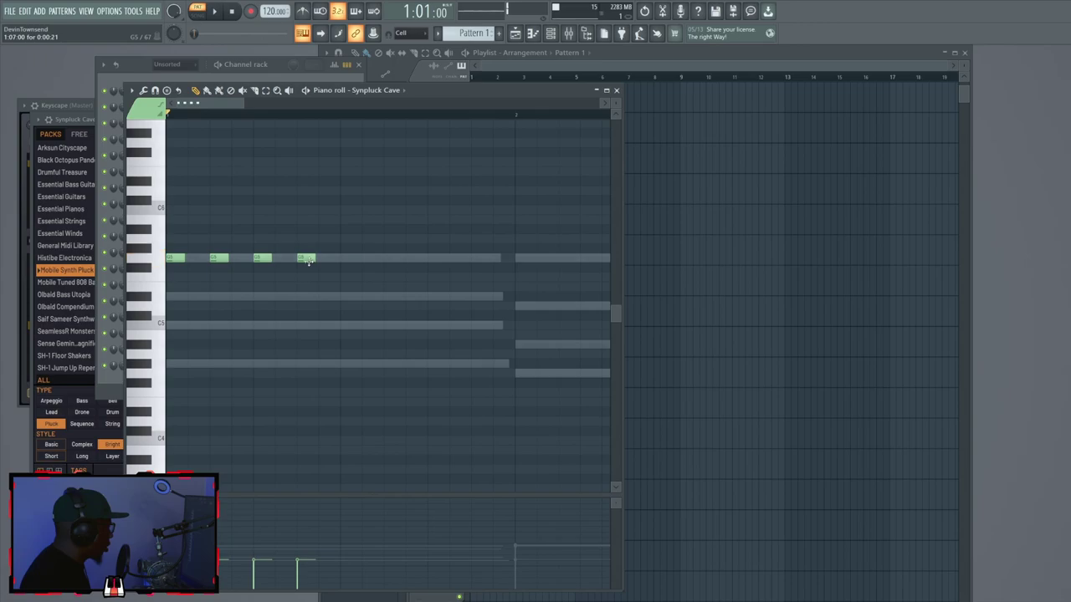
mouse_move(347, 309)
left_mouse_down()
mouse_move(241, 188)
mouse_move(171, 186)
left_mouse_up()
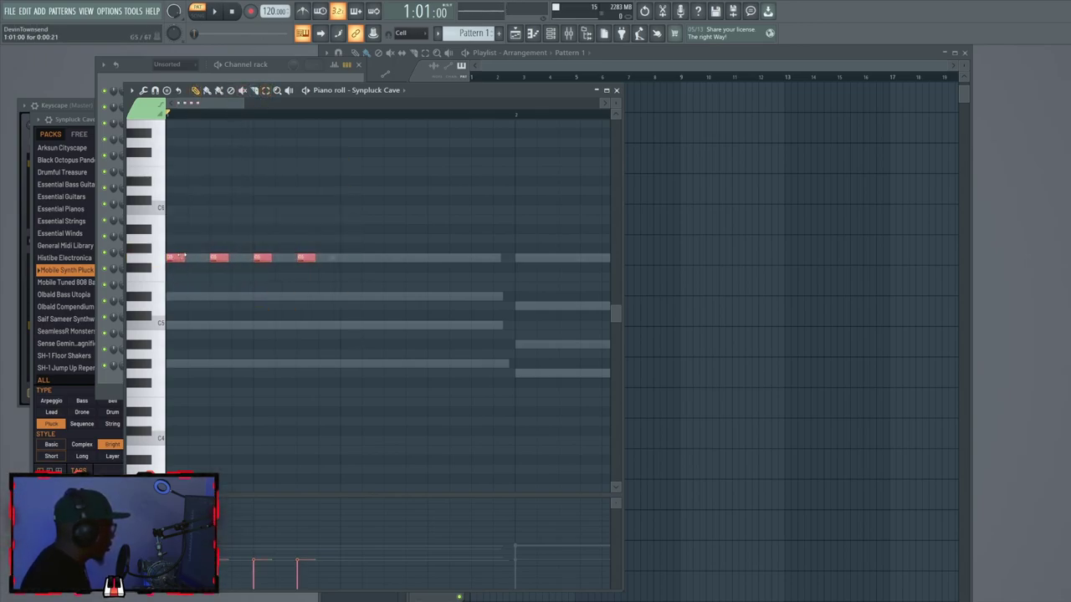
left_click_drag(175, 256, 188, 255)
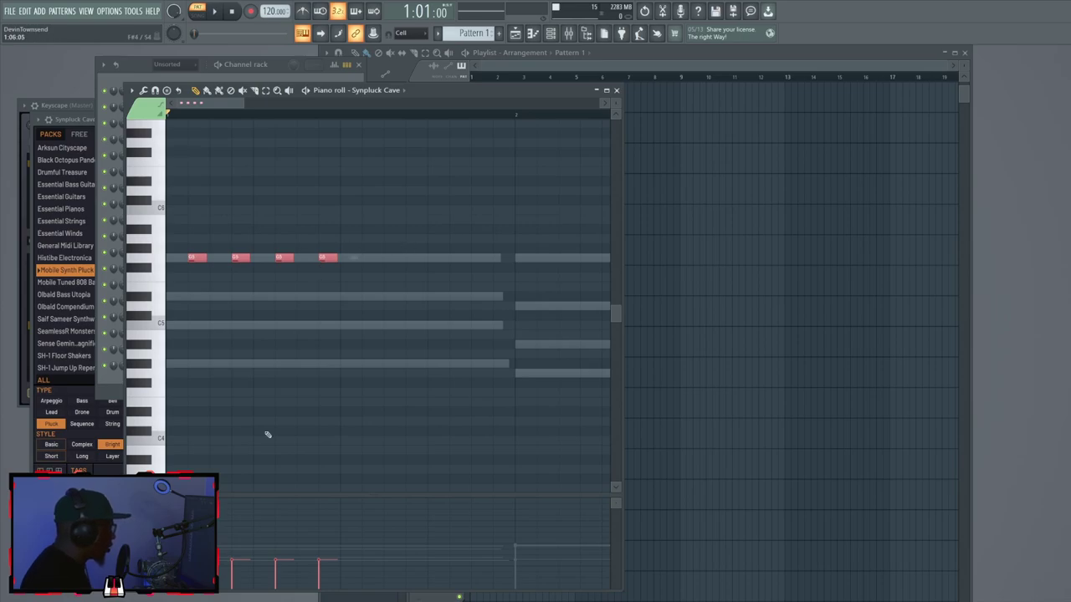
right_click(327, 258)
right_click(240, 258)
right_click(196, 258)
right_click(284, 257)
Step: Place short, evenly spaced G5 pluck notes, two per bar across the four bars, and play the pattern
scroll(433, 177, "down", 4)
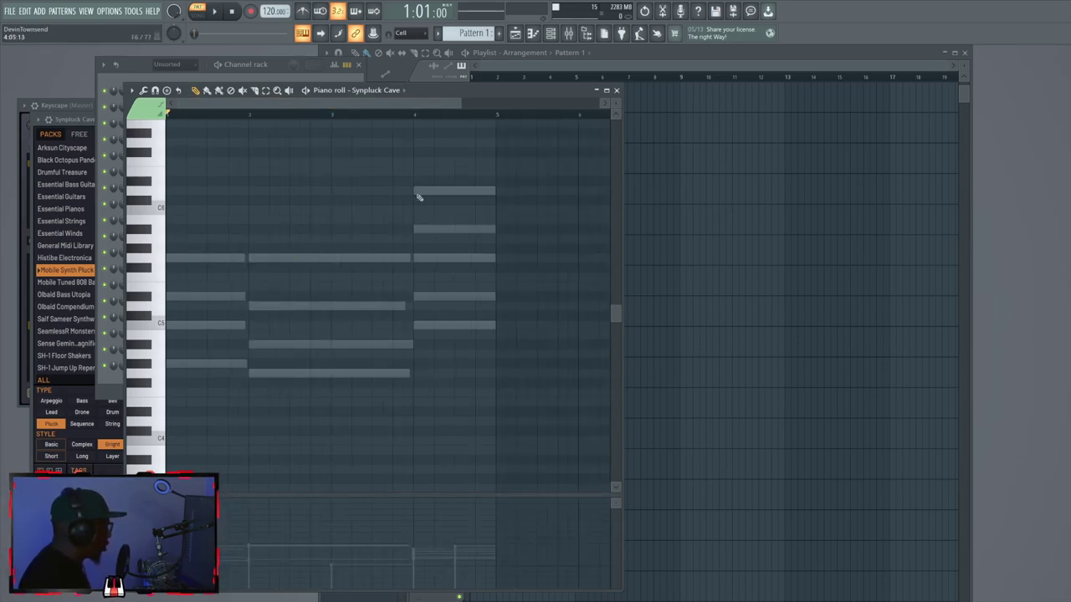
left_click(209, 258)
left_click(281, 258)
left_click(394, 257)
left_click(434, 258)
right_click(281, 258)
right_click(209, 257)
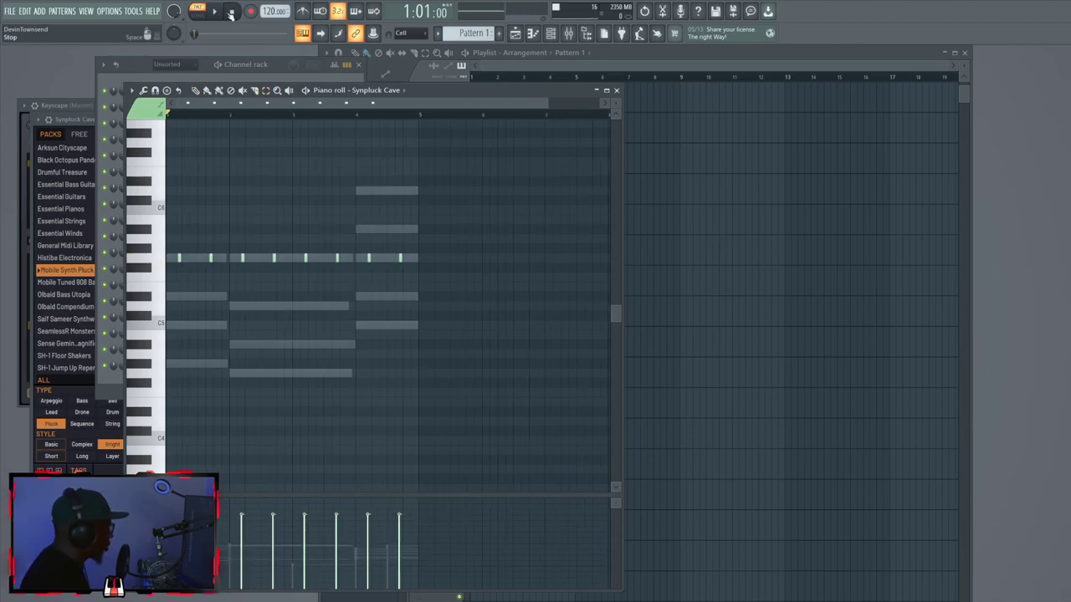
key("space")
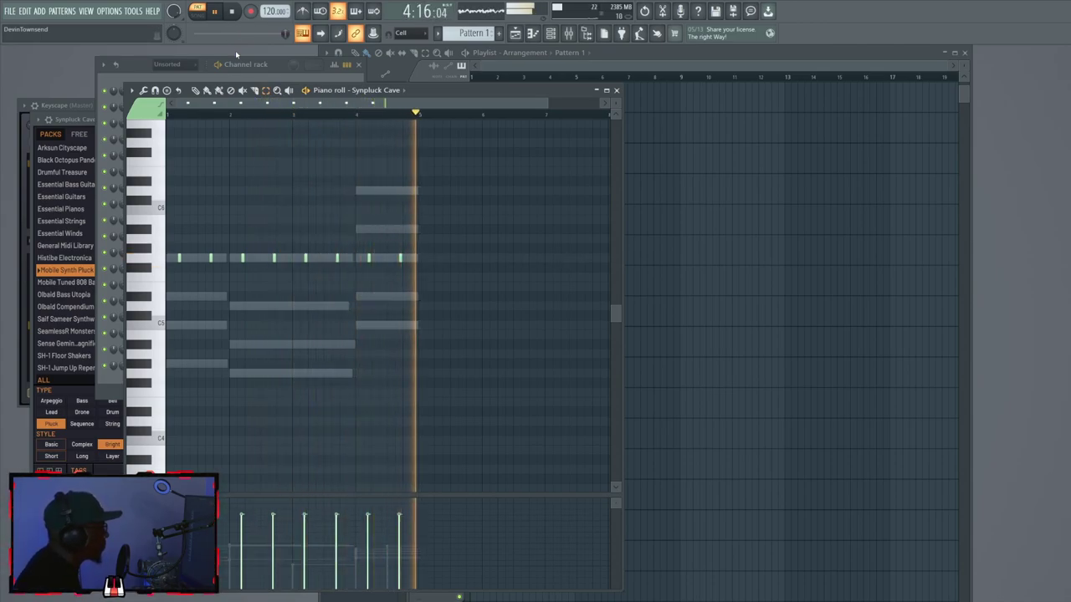
key("space")
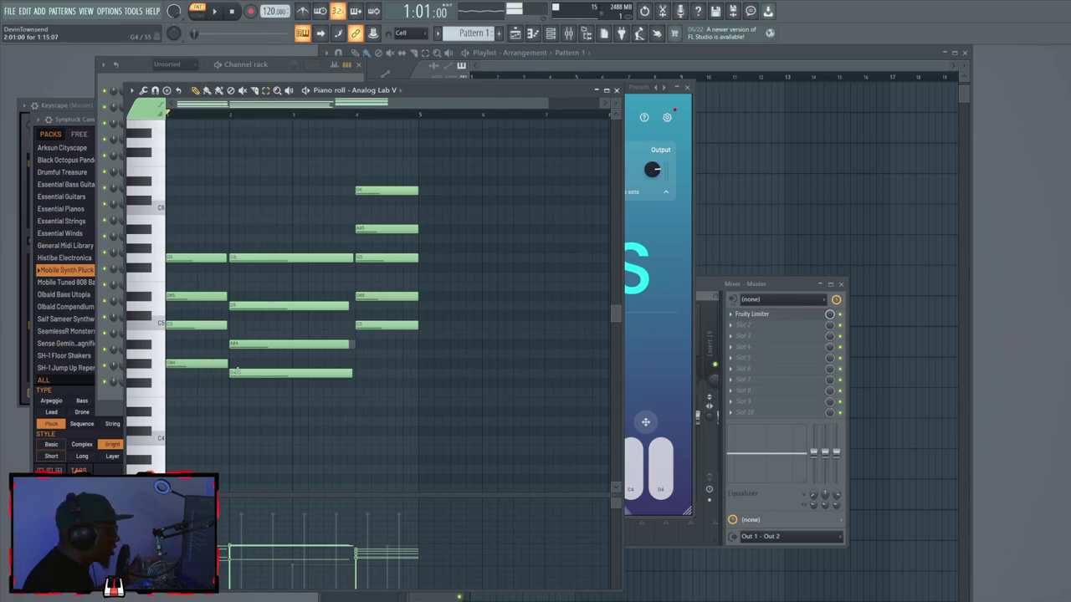
left_click(362, 374)
right_click(362, 374)
left_click(361, 364)
right_click(360, 364)
left_click(356, 345)
right_click(356, 345)
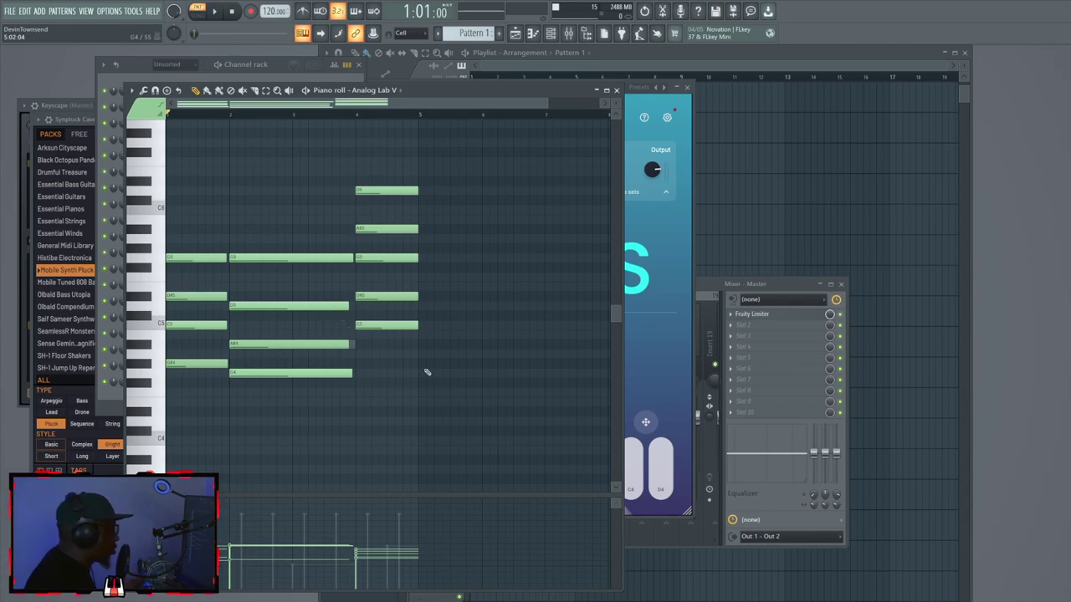
left_click(427, 326)
right_click(428, 326)
left_click(427, 305)
right_click(428, 305)
left_click(428, 297)
left_click_drag(428, 297, 426, 229)
right_click(427, 229)
left_click(428, 212)
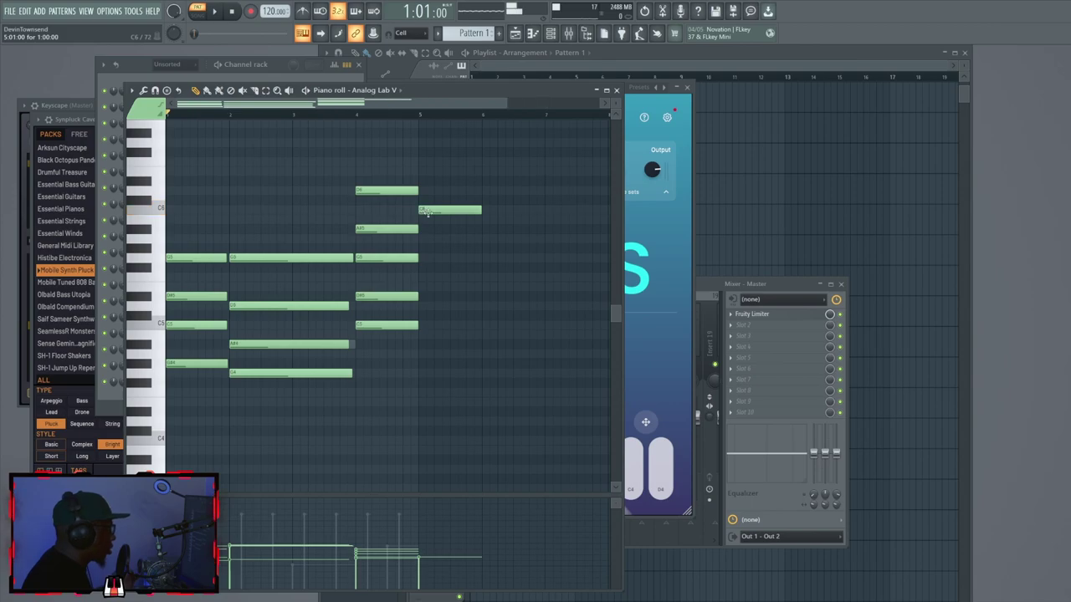
right_click(434, 212)
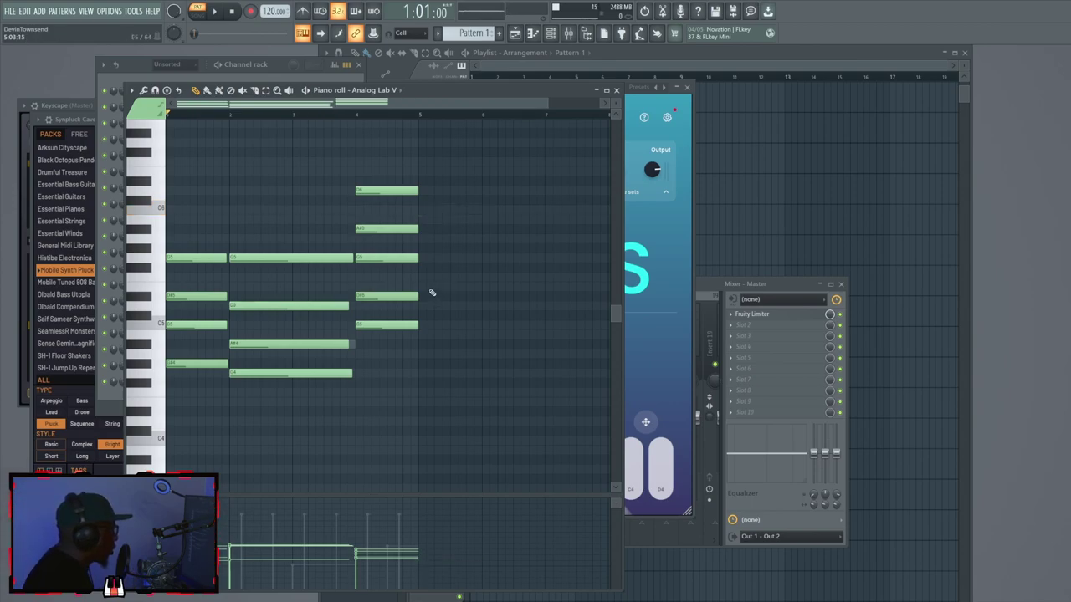
left_click(285, 377)
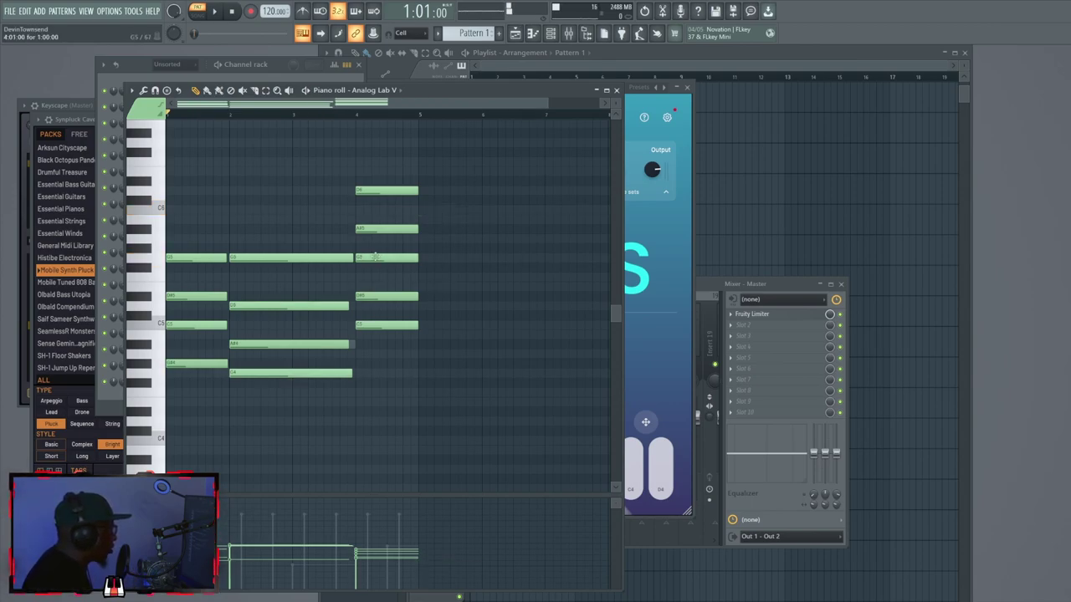
left_click(427, 249)
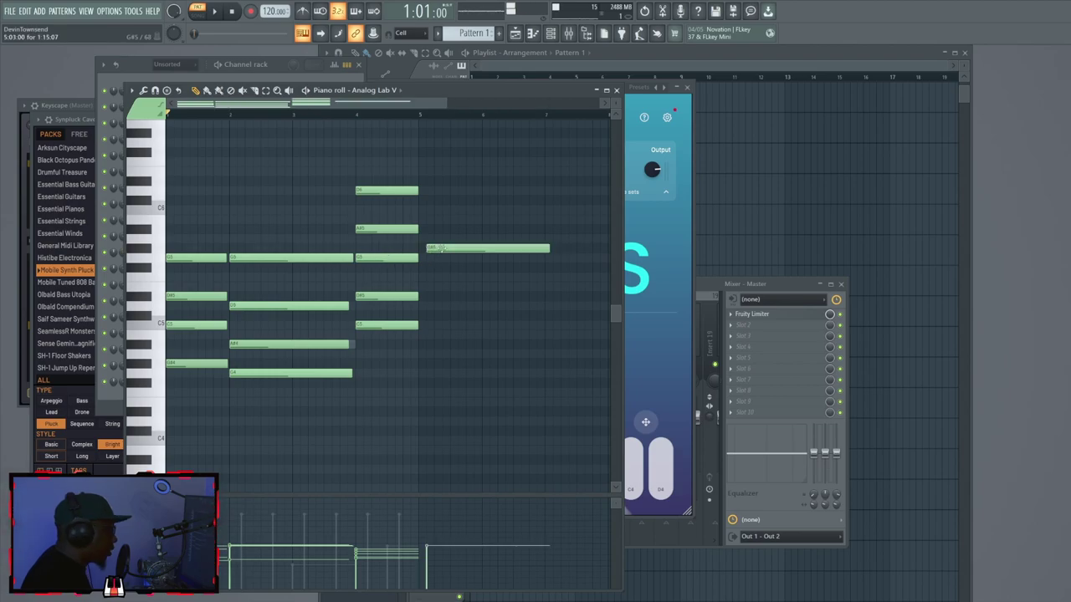
right_click(442, 250)
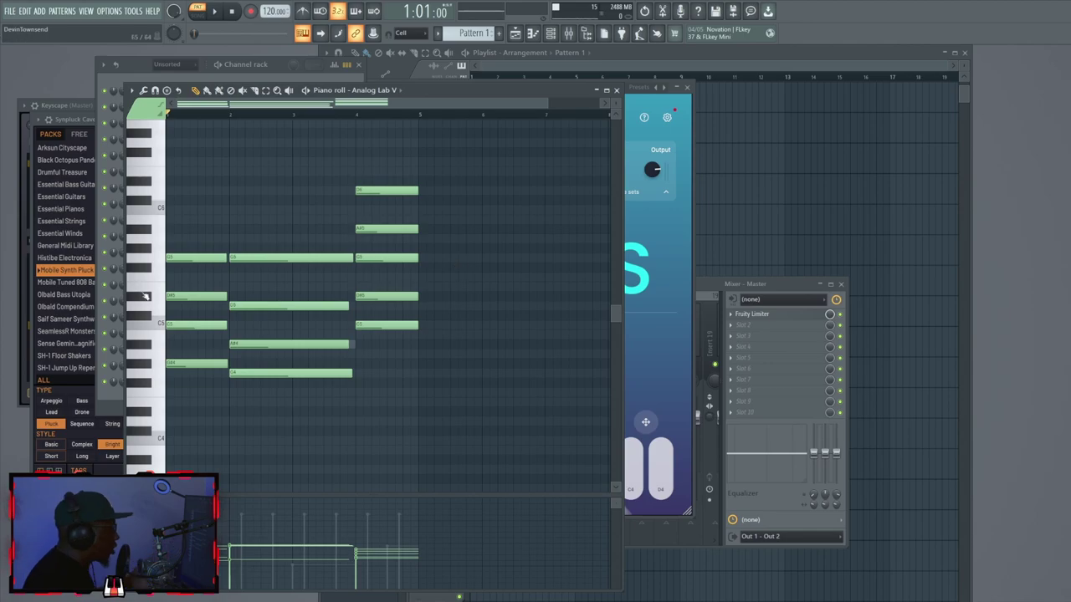
Step: Load Euphoria Ad Lib Wet 19 - 140 BPM G Min into the first Sampler channel, lower its pitch in Auto stretch mode and play the pattern
left_click(639, 238)
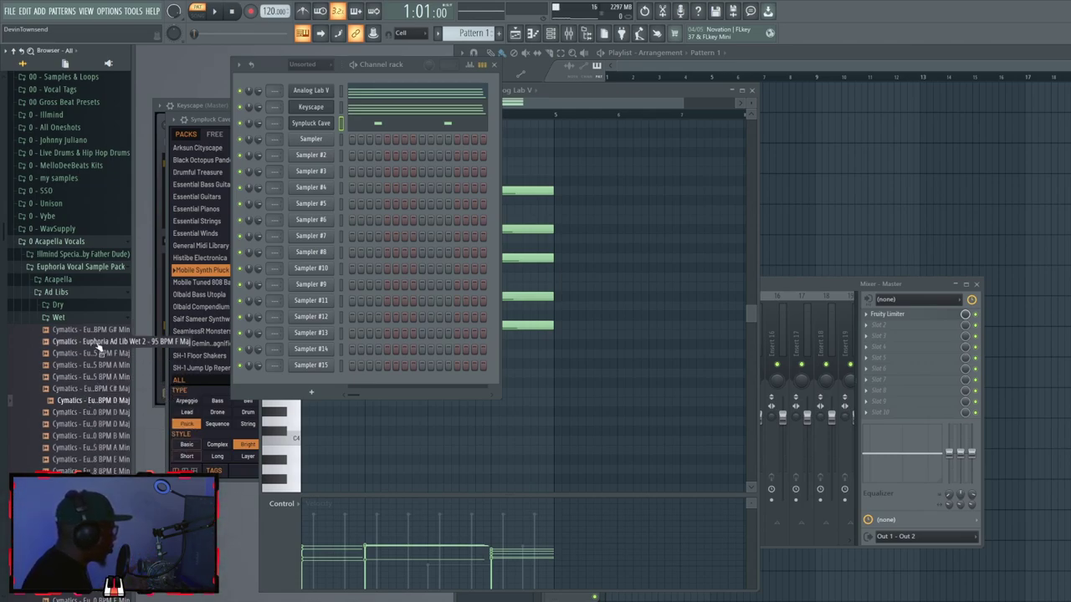
left_click_drag(88, 400, 328, 144)
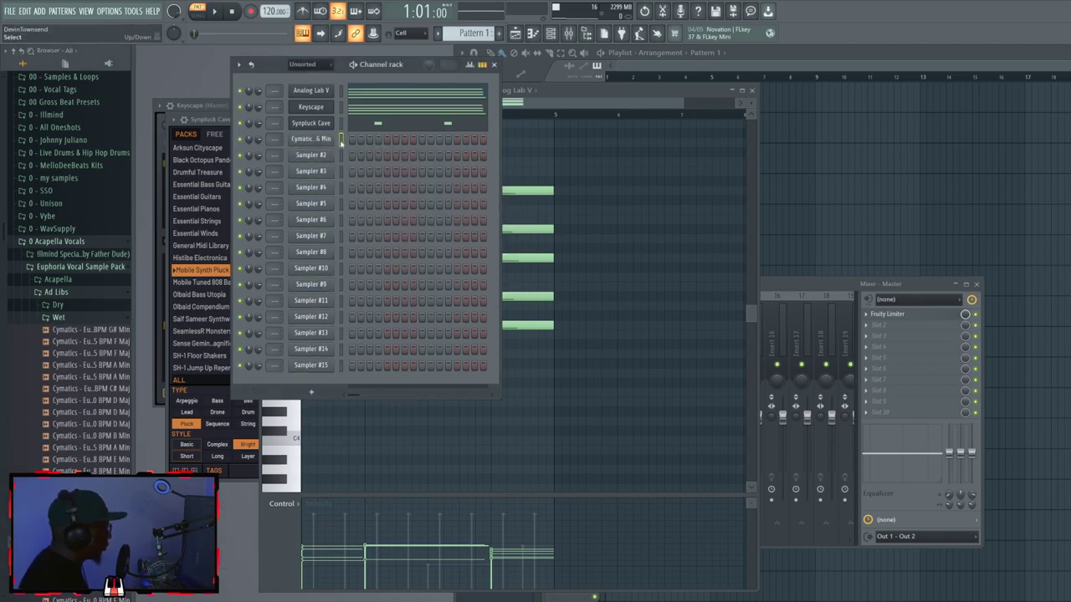
left_click(329, 140)
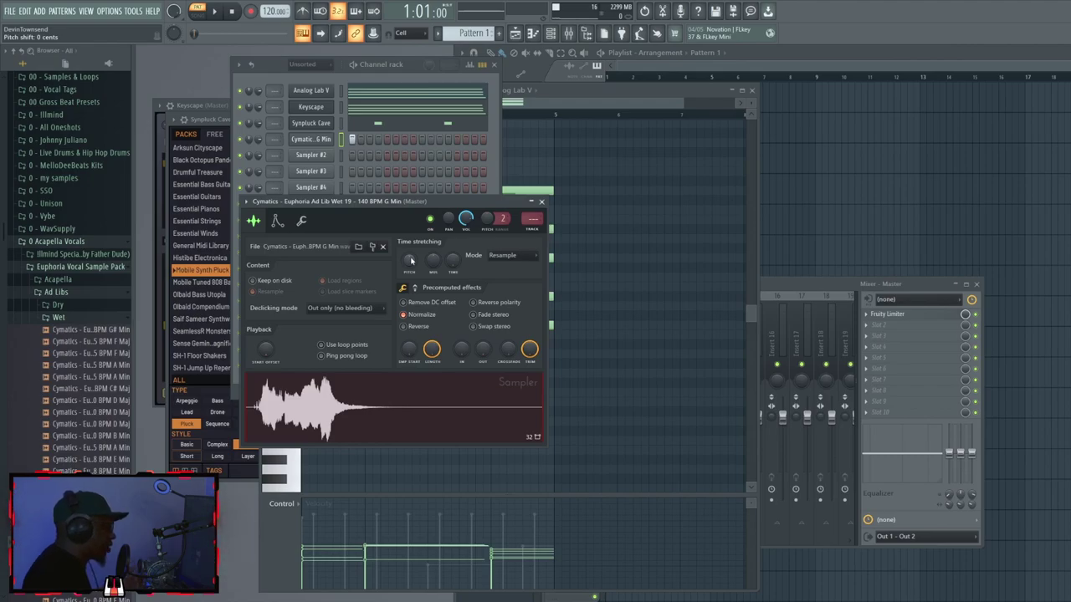
left_click_drag(410, 260, 409, 259)
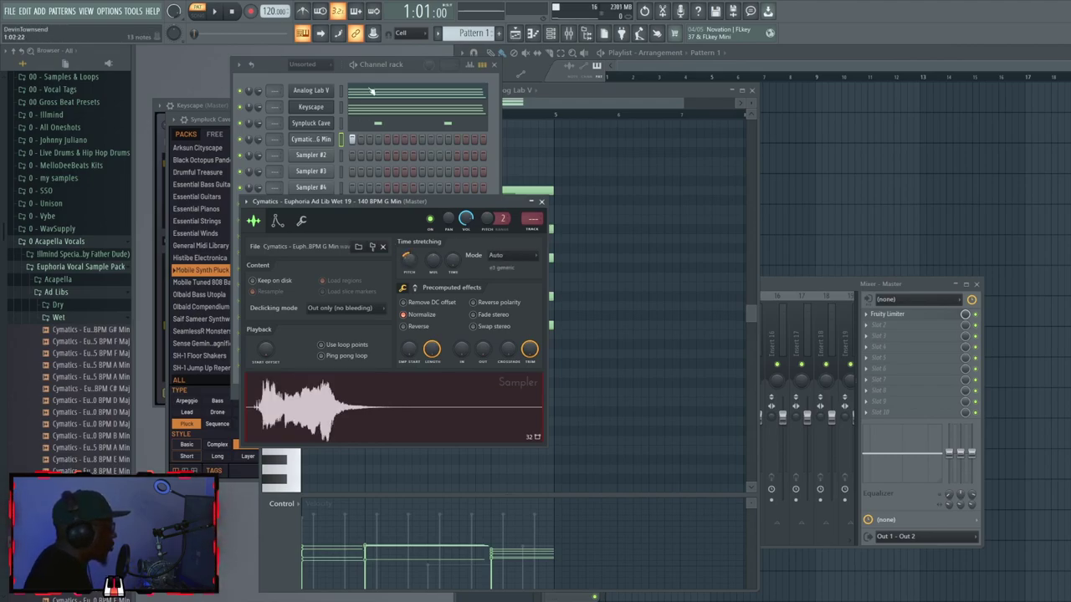
left_click(226, 11)
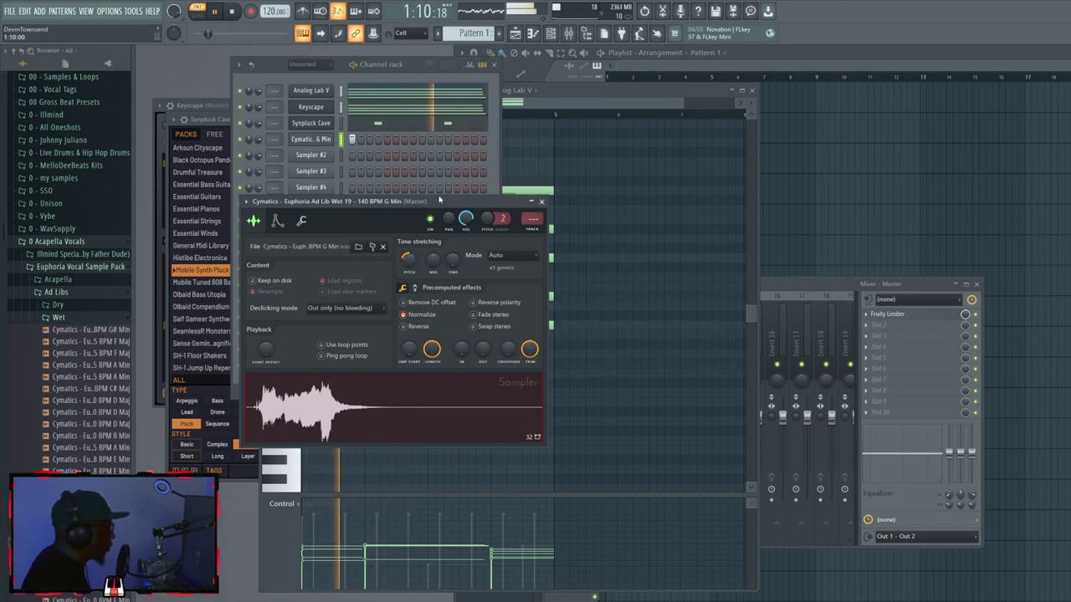
key("space")
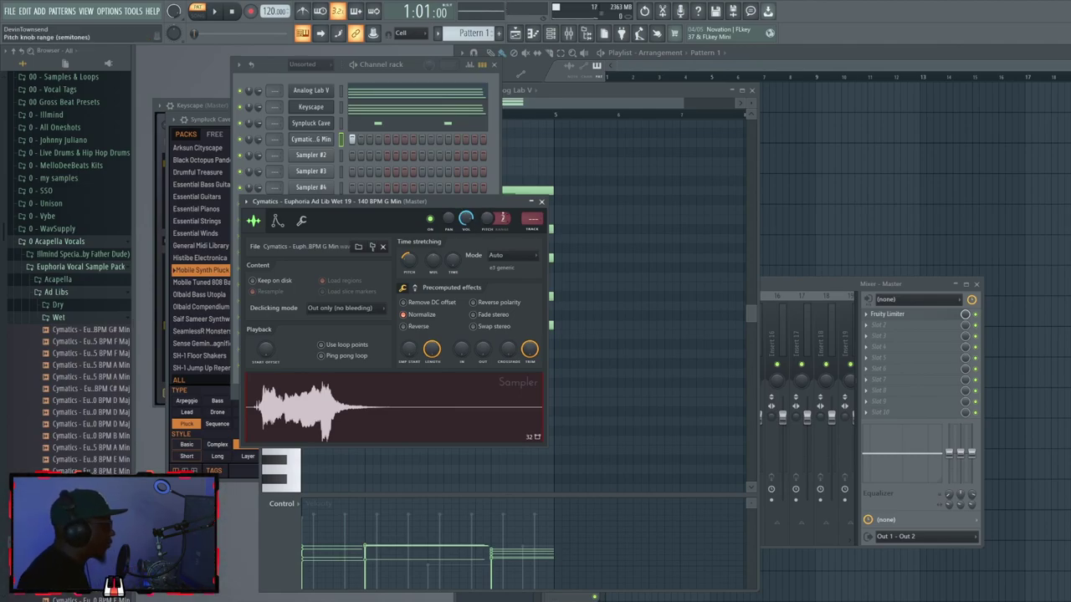
Step: Load Euphoria Ad Lib Wet 18 - 140 BPM G Min into Sampler #2 and shift its pitch by -500 cents
right_click(333, 152)
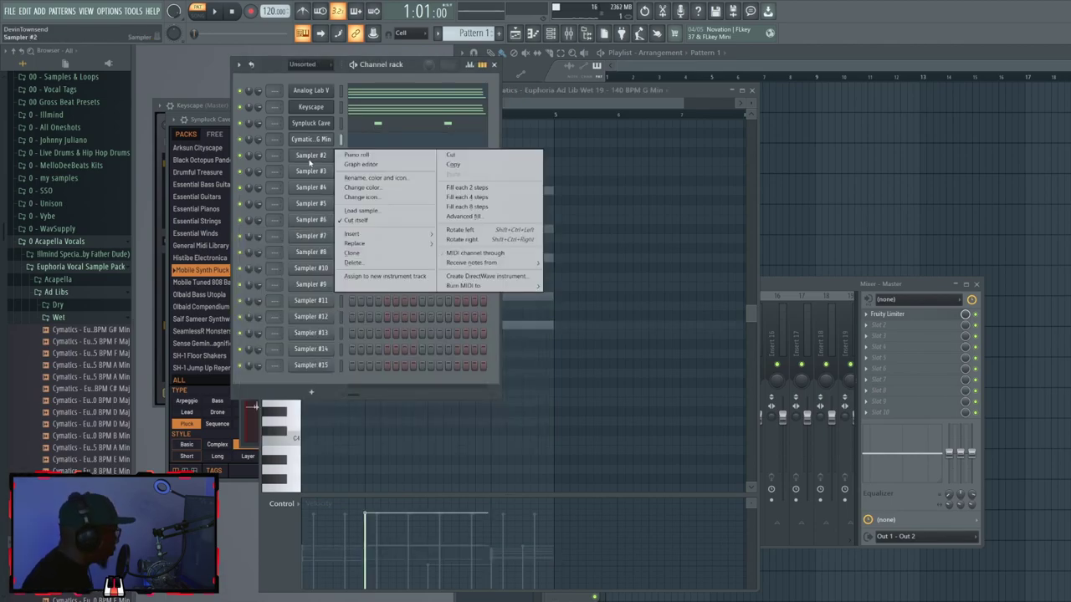
left_click(91, 381)
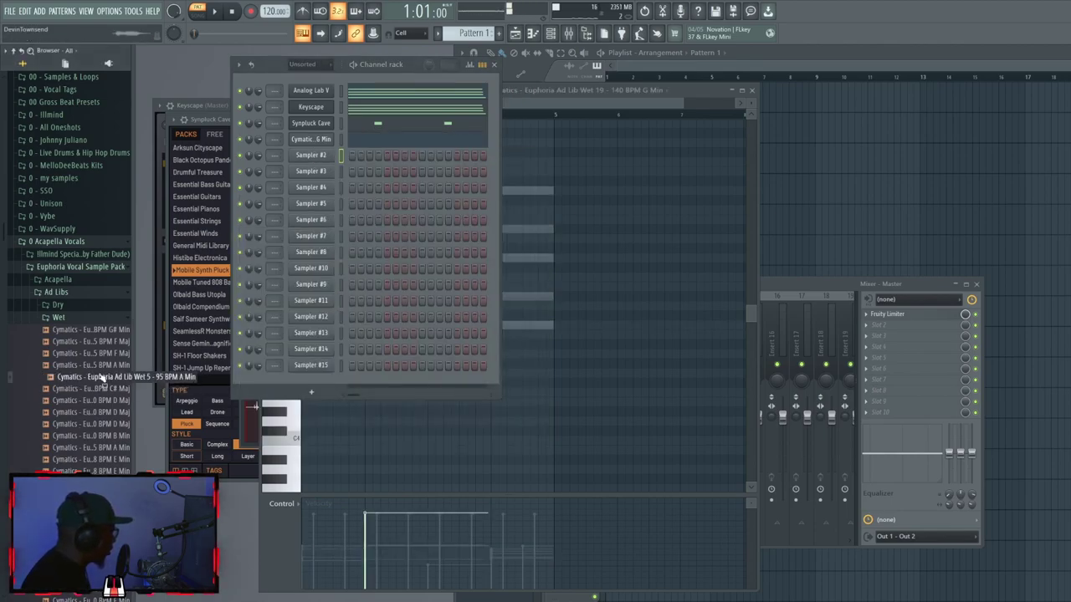
left_click_drag(101, 368, 311, 155)
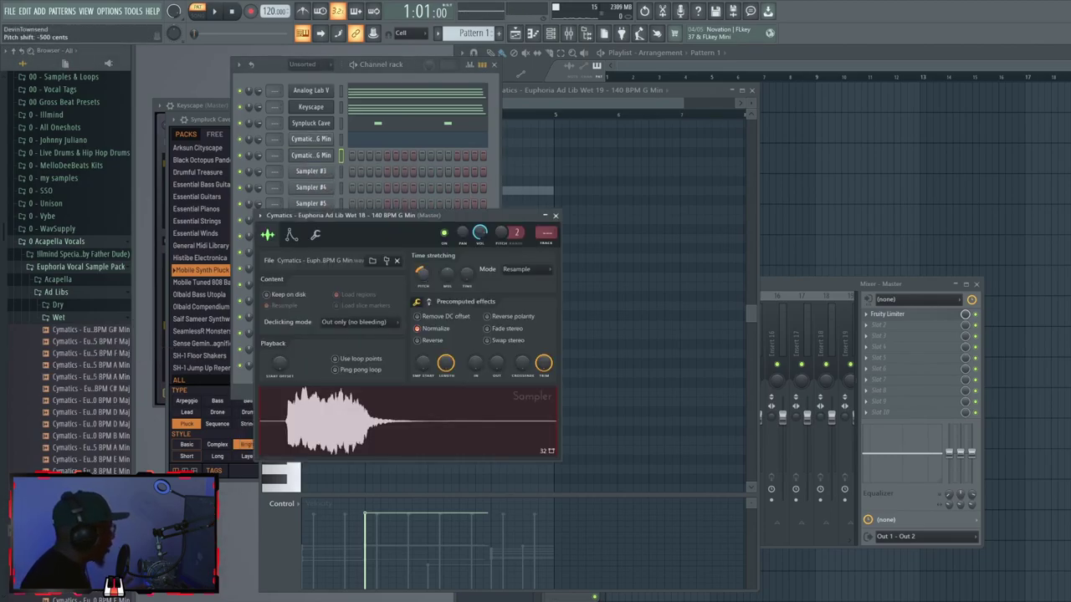
Step: Place a C5 note across bar 4 in the Wet 18 ad lib's piano roll and set its sample to Stretch mode
right_click(333, 154)
left_click(342, 156)
key("space")
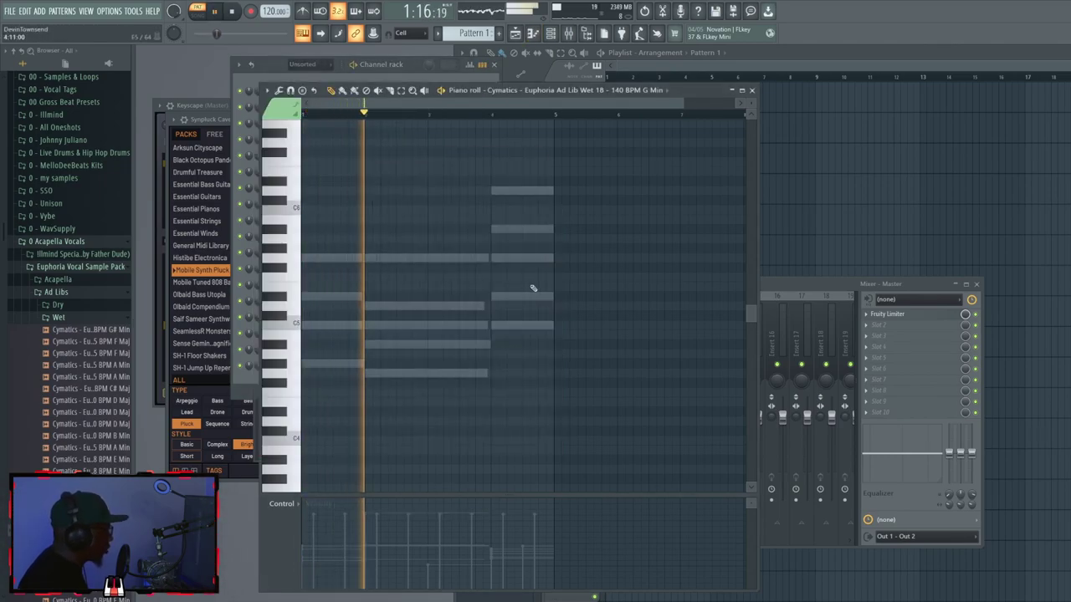
left_click(499, 325)
left_click_drag(613, 325, 547, 325)
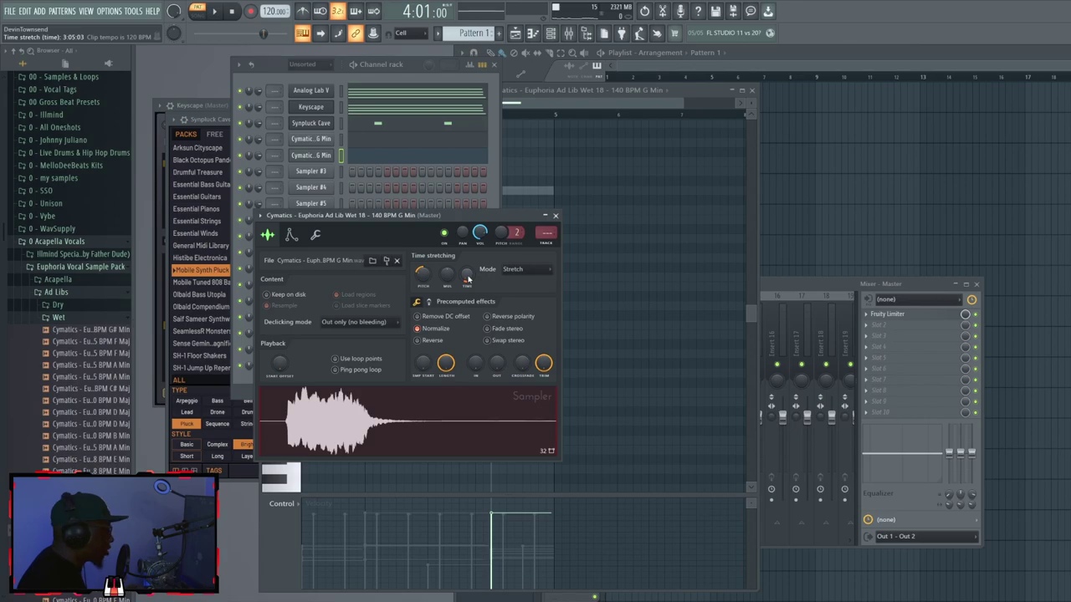
Step: Audition the Wet 18 ad lib on its own and within the pattern from bar 4
left_click(529, 106)
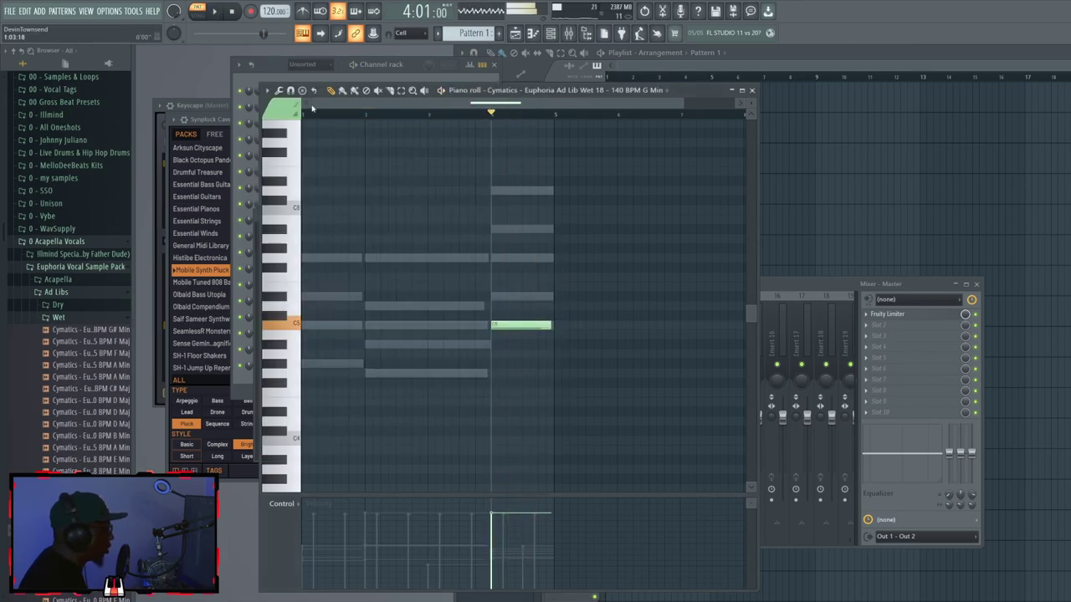
left_click(315, 74)
key("space")
left_click(324, 157)
key("space")
key("space")
key("space")
key("space")
key("space")
left_click(556, 216)
left_click(326, 157)
left_click(325, 157)
left_click(325, 157)
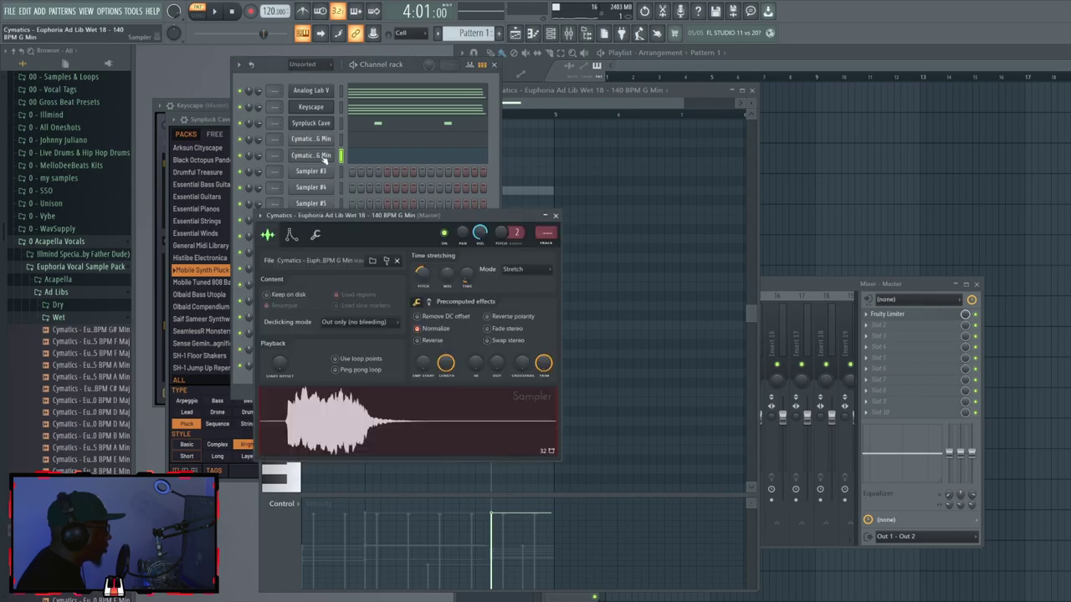
Step: Enable the Wet 18 ad lib's volume envelope with a long hold and 9% decay, and play bar 4
left_click(290, 237)
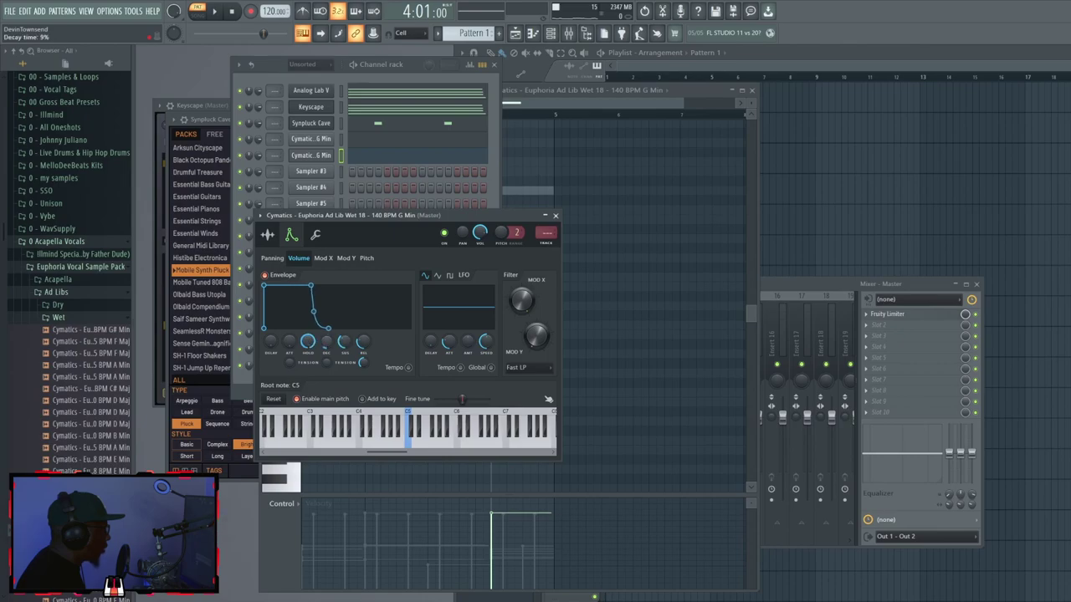
left_click(554, 215)
key("space")
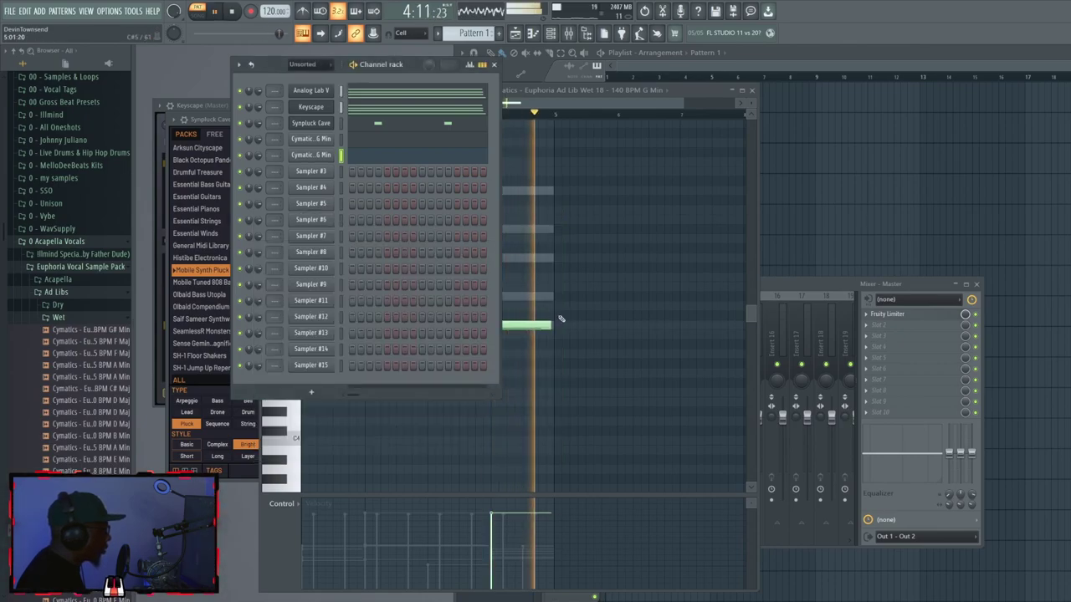
key("space")
Step: Add UVI Workstation and Mini V3 channels, try Mini V3's Model-D bass preset and settle on Noi Ze Bass
left_click(582, 107)
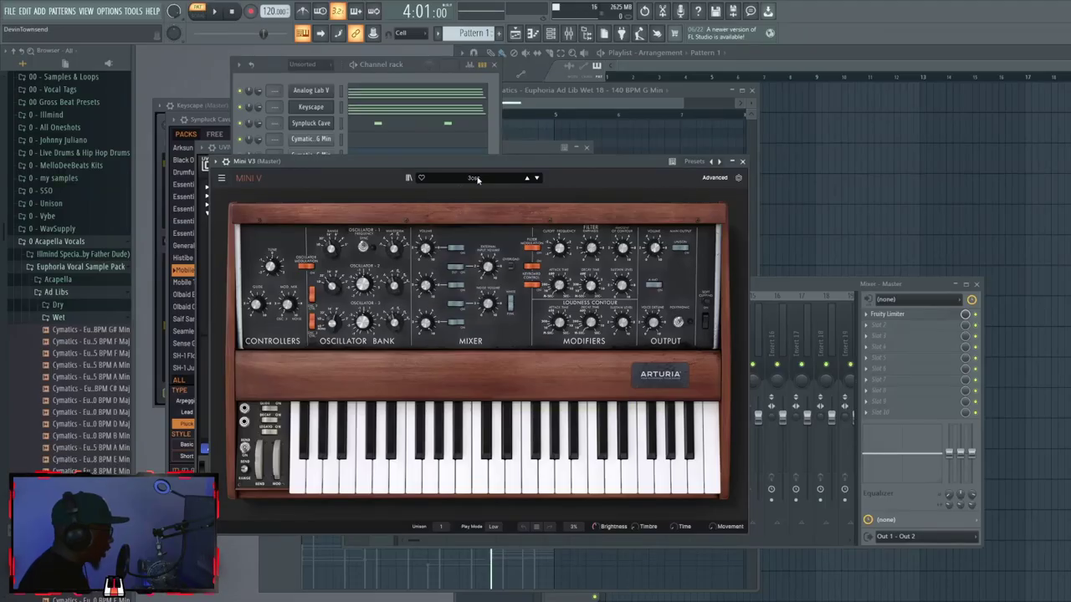
left_click(476, 179)
mouse_move(482, 204)
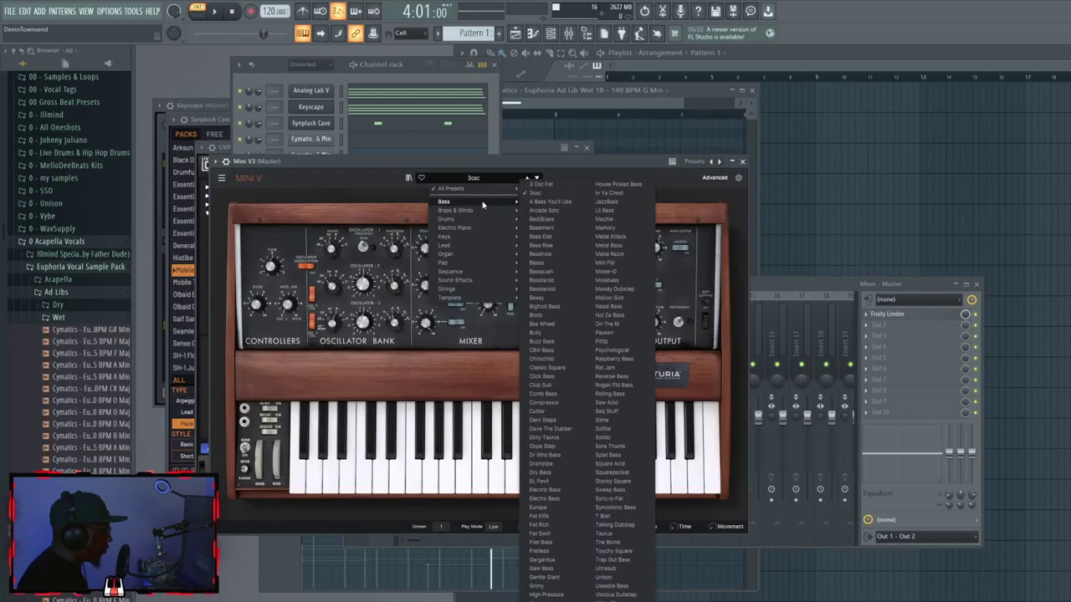
left_click(624, 273)
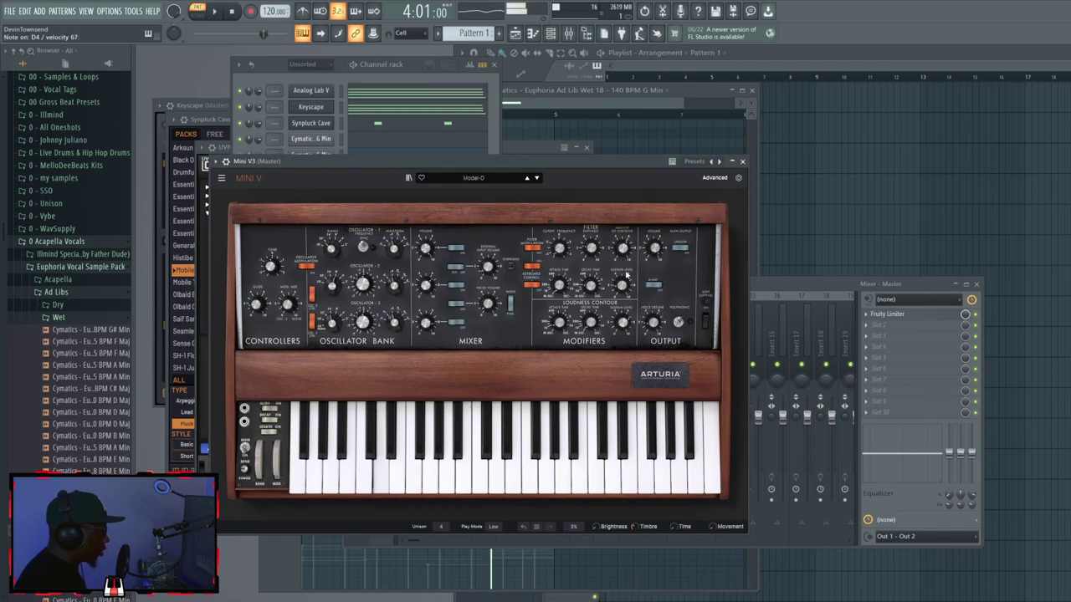
left_click(537, 178)
left_click(537, 178)
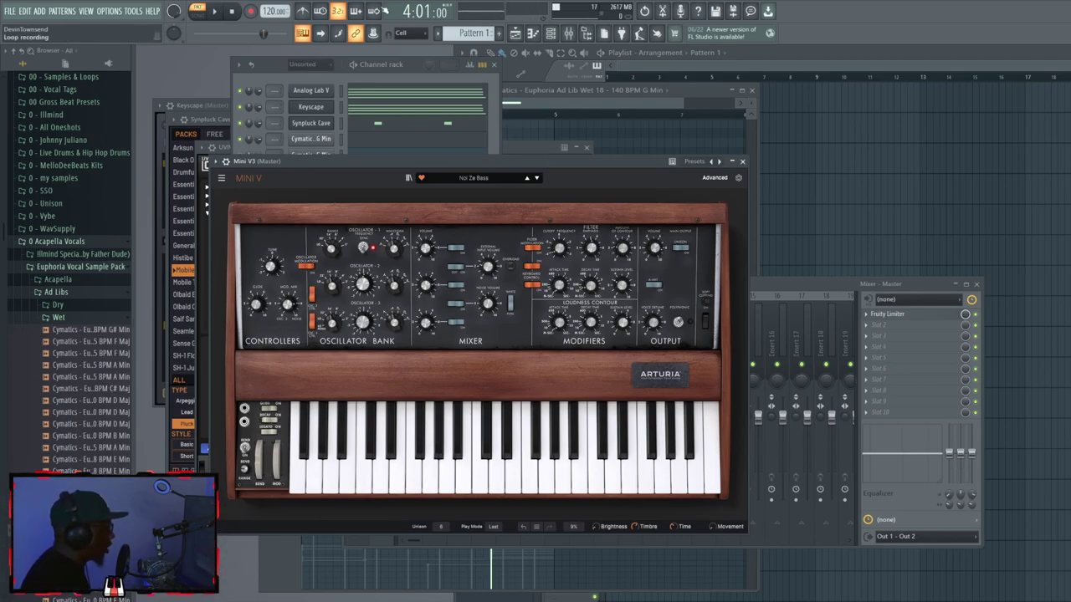
Step: Route Analog Lab V, Keyscape and Synpluck Cave to separate mixer tracks starting from insert 4
left_click(362, 82)
left_click(358, 186)
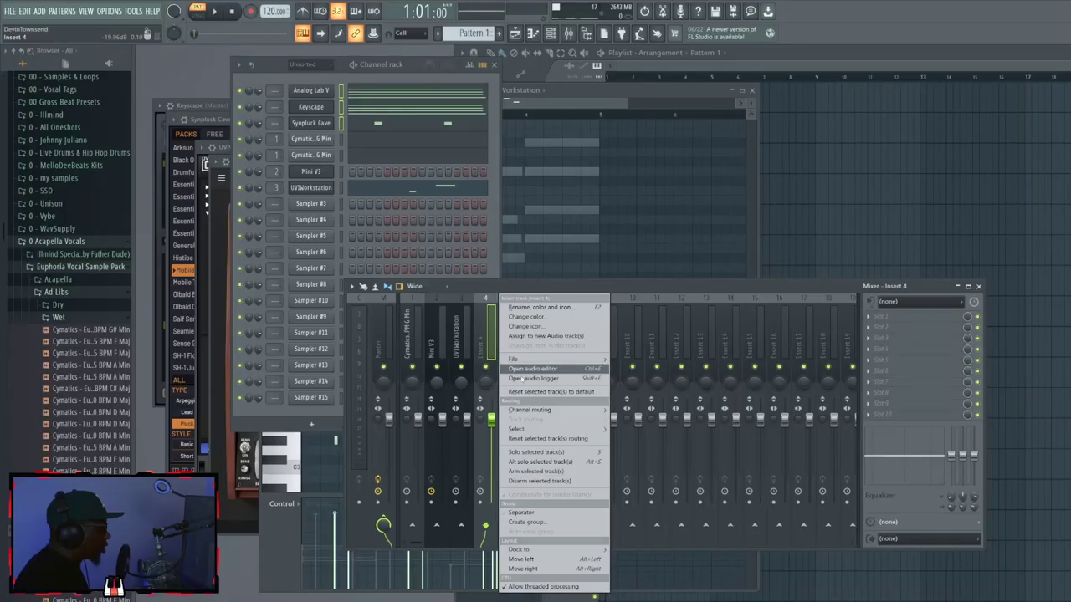
mouse_move(543, 409)
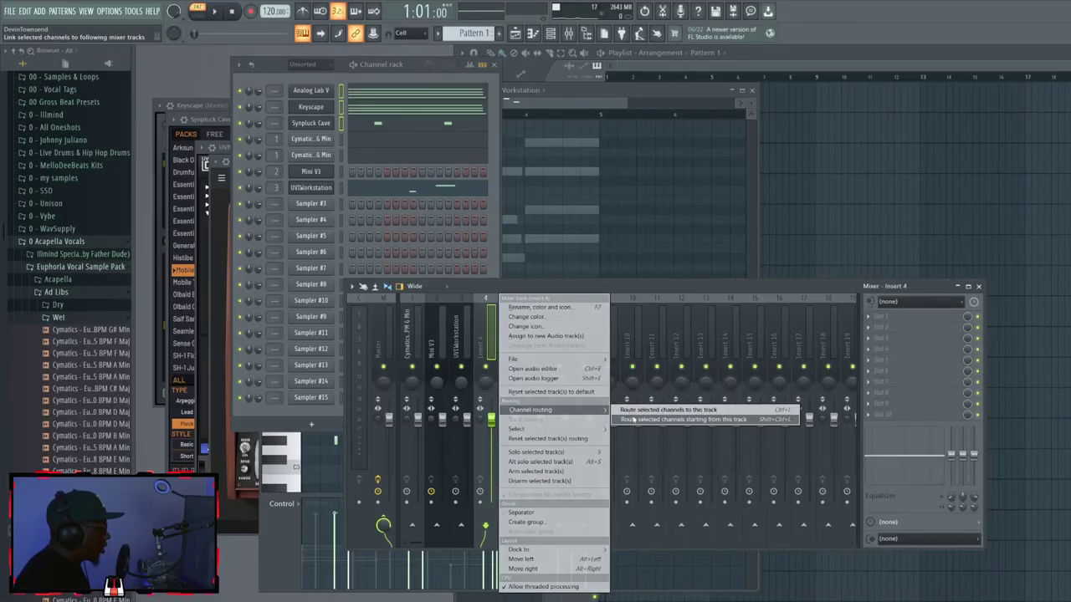
left_click(627, 407)
right_click(490, 335)
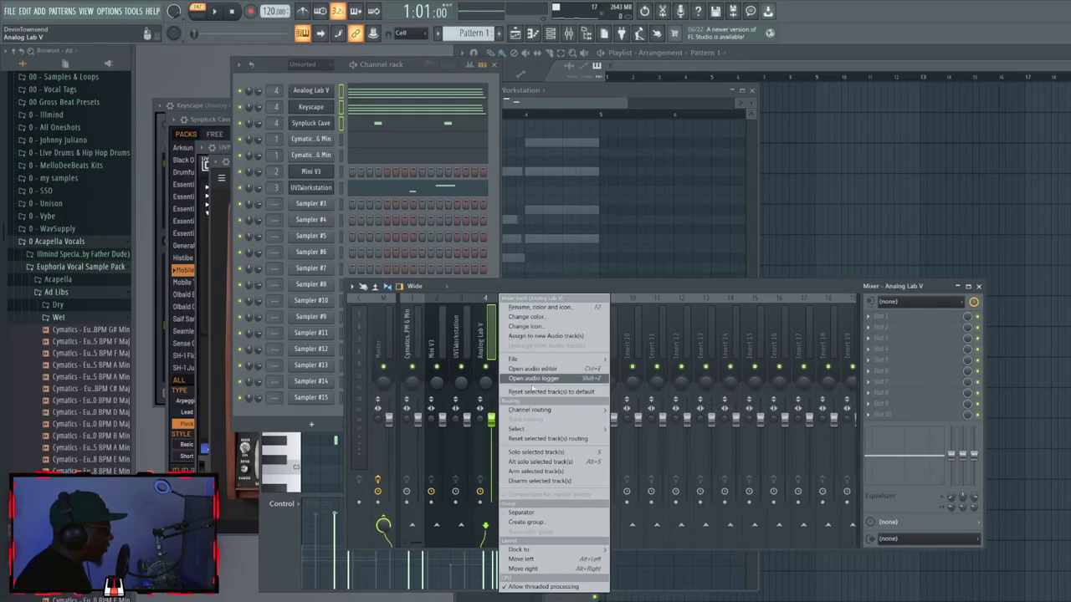
left_click(633, 418)
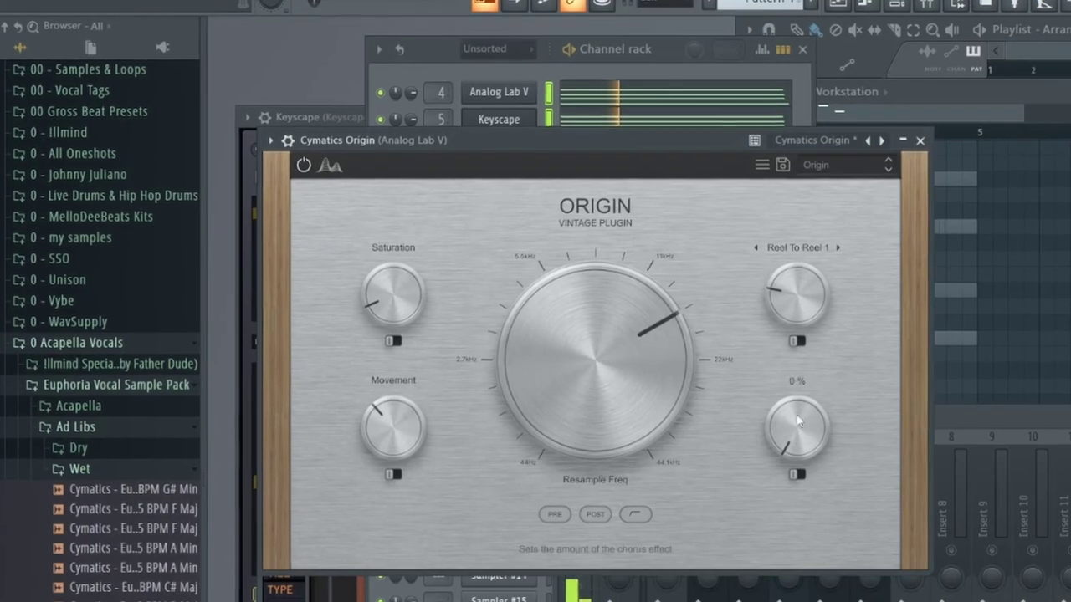
Step: In Cymatics Origin on the Analog Lab V track, set resampling to 5133 Hz, reduce movement, and raise saturation and chorus
left_click_drag(545, 312, 558, 365)
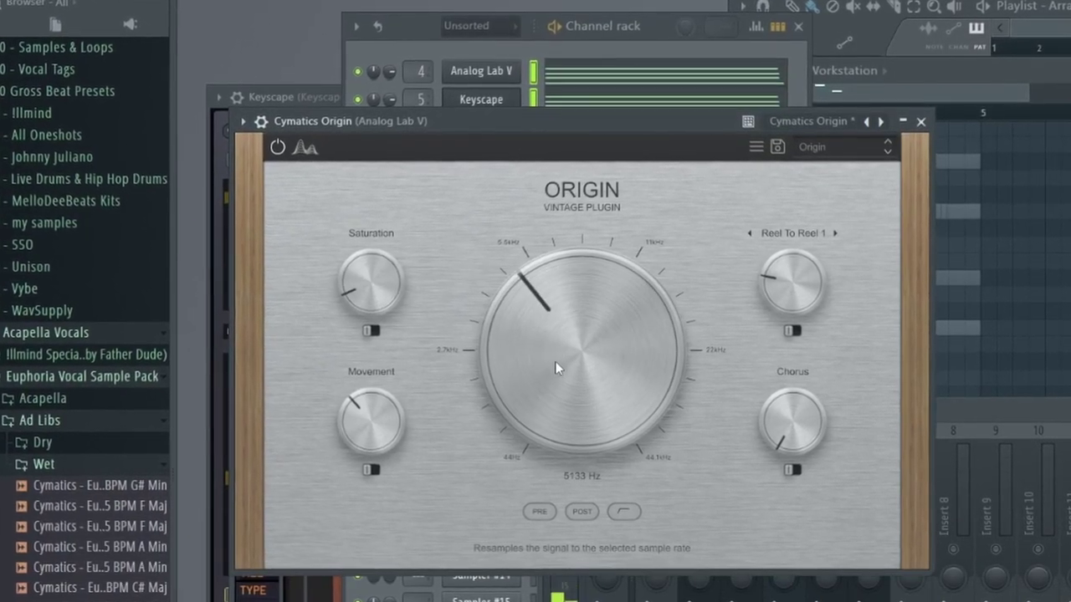
left_click_drag(373, 399, 351, 409)
left_click_drag(358, 274, 358, 266)
left_click_drag(302, 409, 305, 400)
left_click_drag(757, 400, 752, 383)
left_click_drag(279, 400, 282, 418)
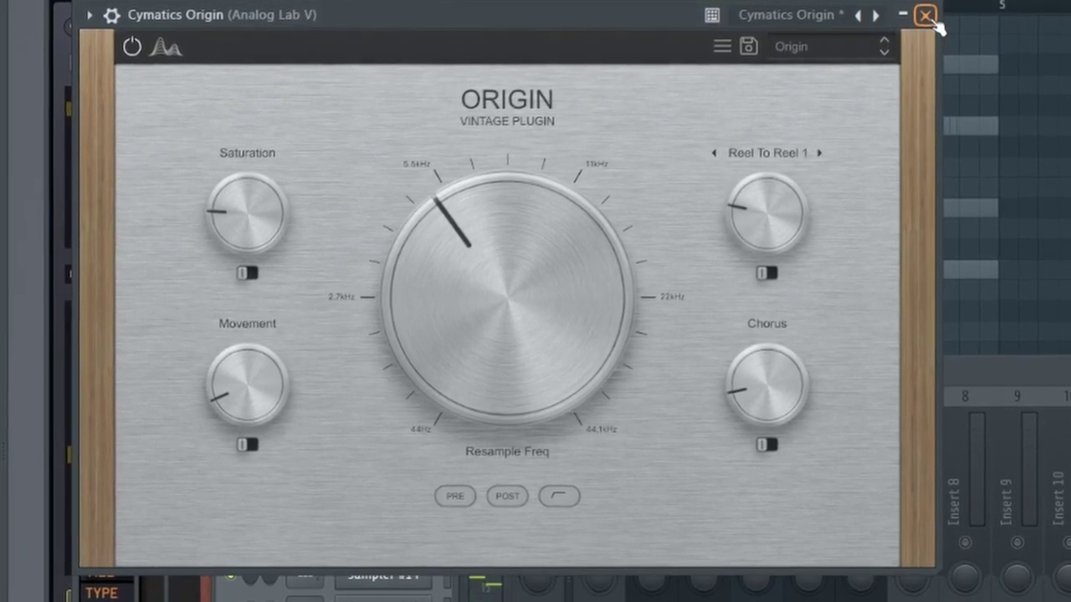
left_click(930, 19)
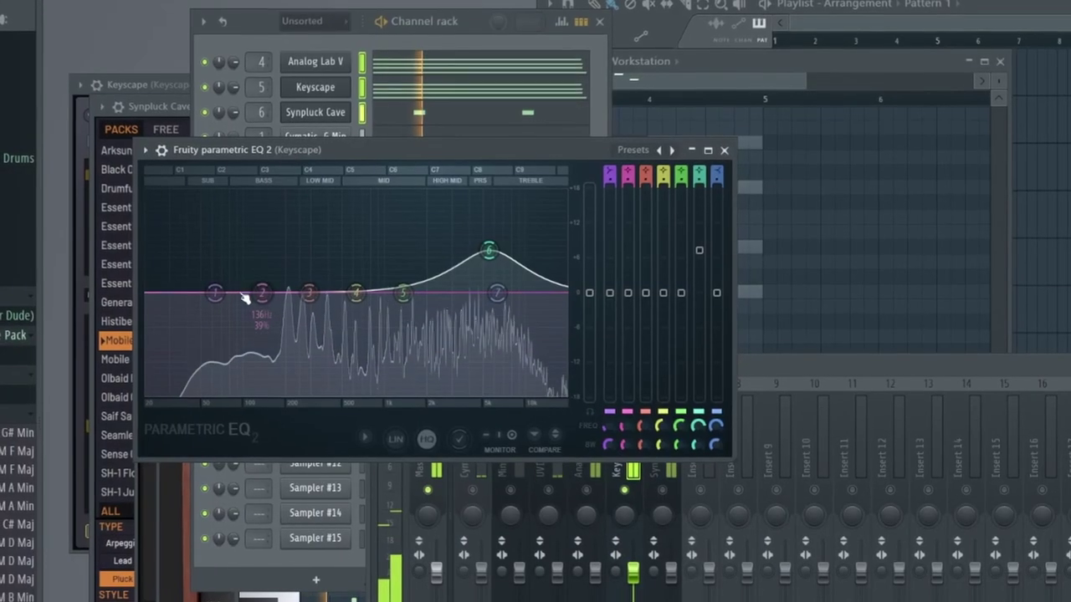
Step: On the Keyscape track, cut the lows with band 1 of Fruity parametric EQ 2 and raise Fresh Air's mid and high air
left_click_drag(609, 175, 610, 191)
left_click_drag(234, 301, 306, 300)
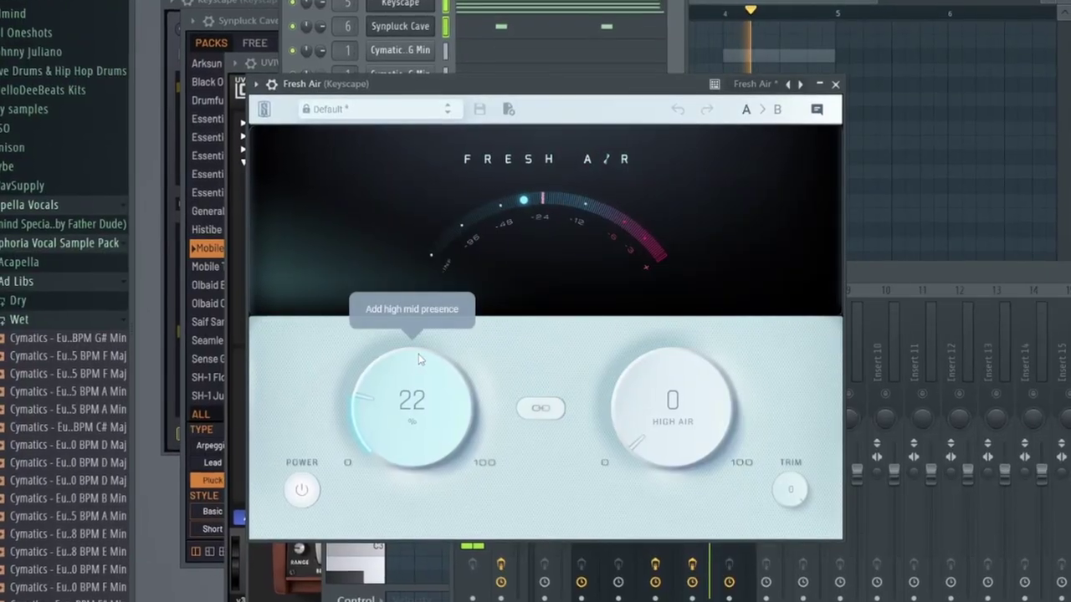
left_click_drag(669, 393, 702, 245)
left_click_drag(400, 384, 391, 327)
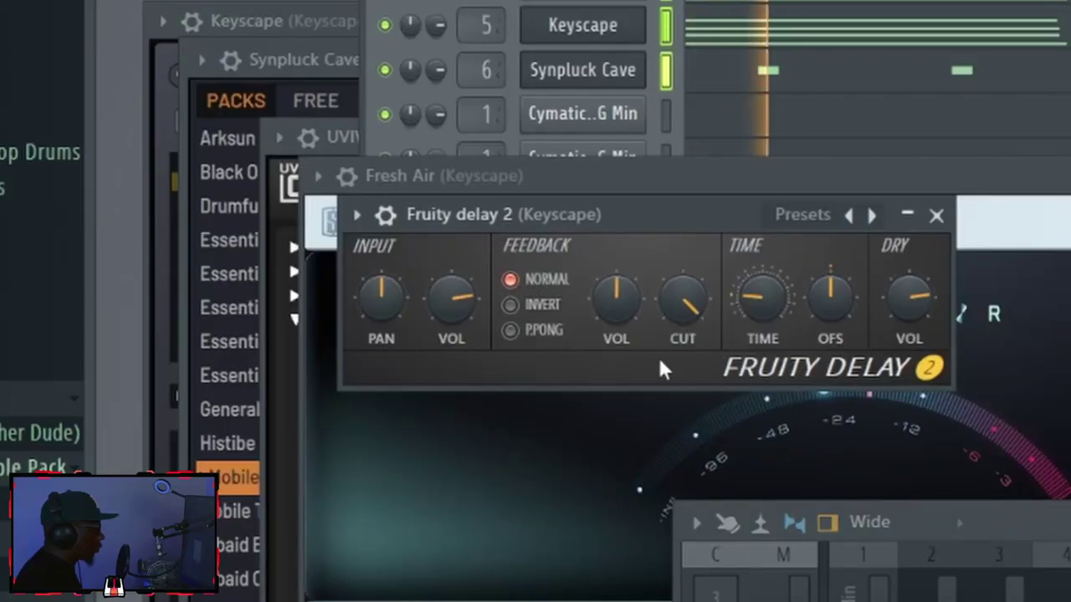
Step: Lower the input volume of Fruity delay 2 on the Keyscape track
left_click_drag(456, 301, 457, 333)
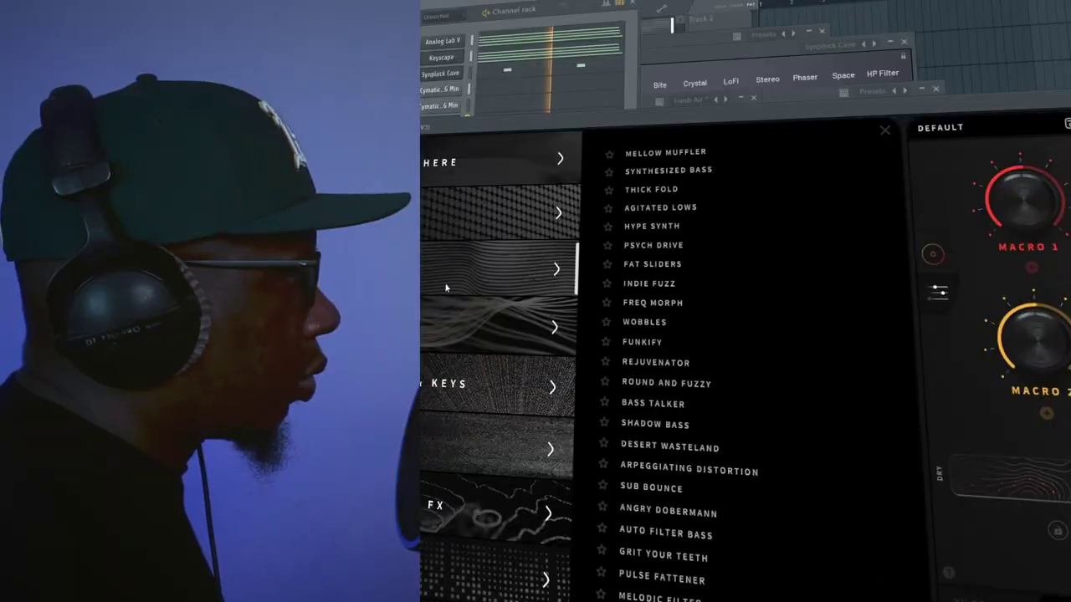
Step: On the vocal ad lib track, choose the Robo Repeater effect preset and lower ValhallaVintageVerb's mix to about 32%
left_click(686, 213)
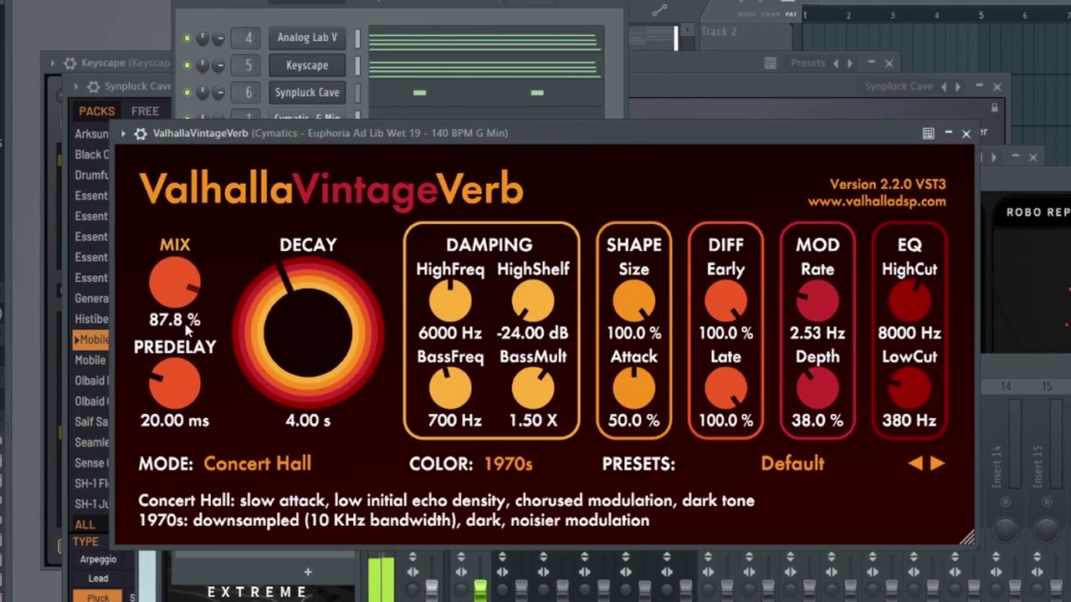
left_click_drag(192, 299, 195, 443)
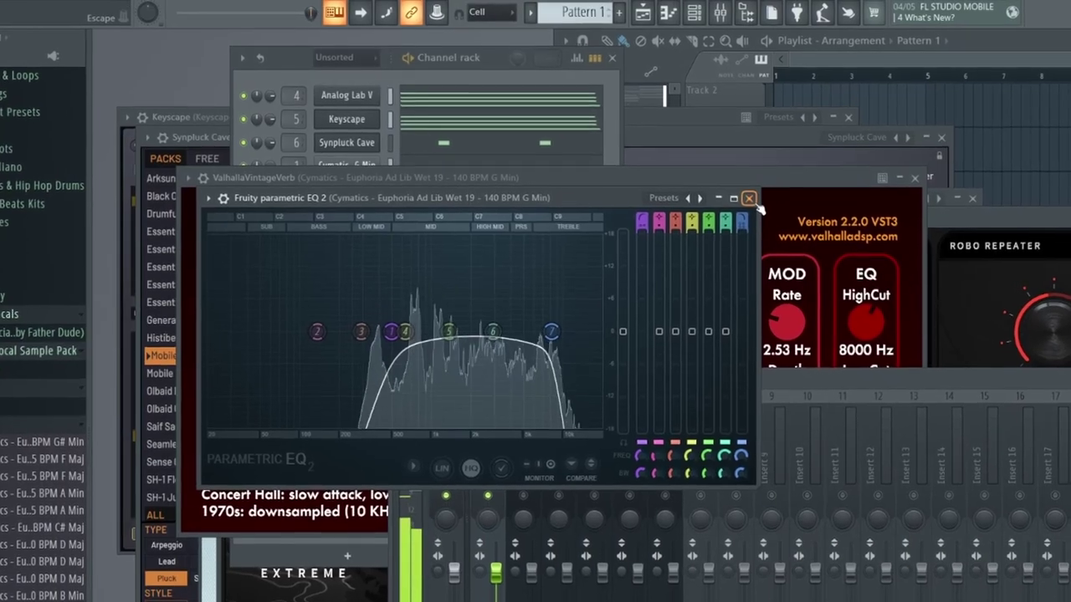
left_click(749, 200)
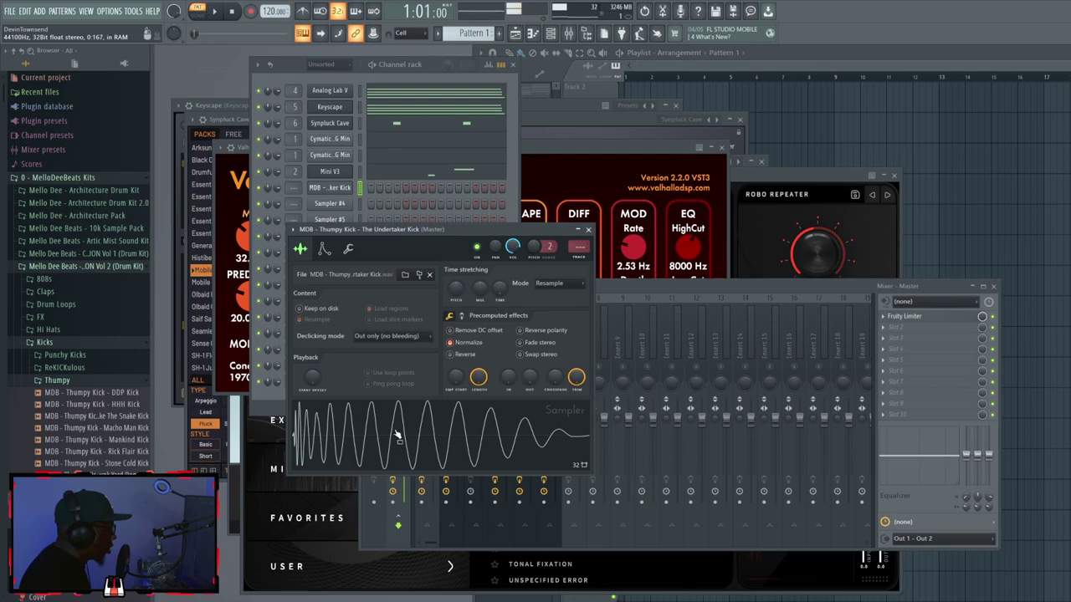
Step: Program The Undertaker Kick on every fourth step and layer open hi-hats and Wood MDB percussion around it
mouse_move(600, 507)
left_mouse_down()
mouse_move(487, 435)
mouse_move(318, 418)
left_mouse_up()
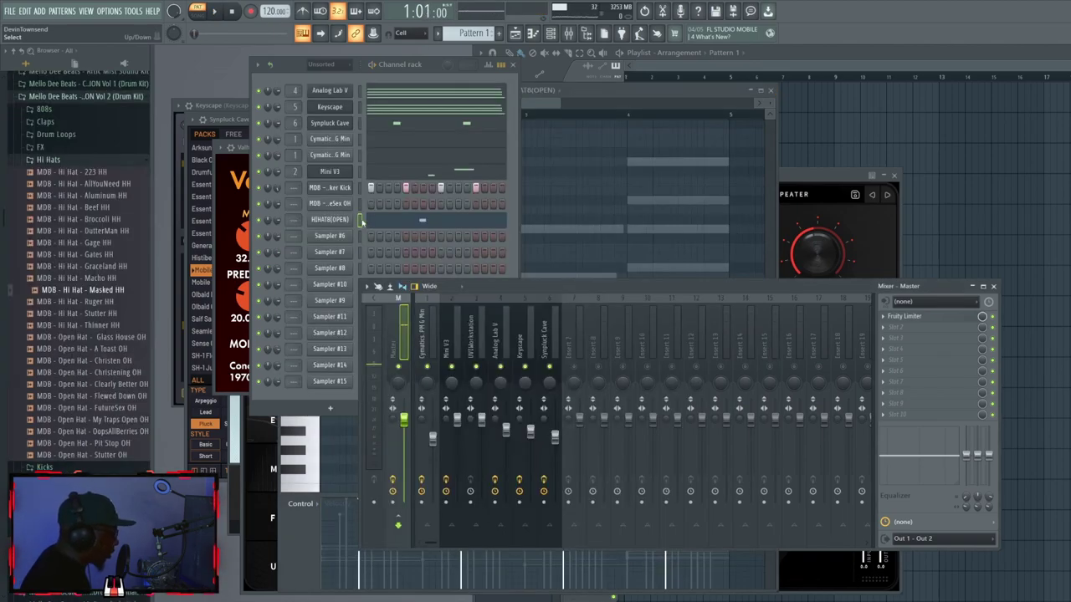
left_click(362, 220)
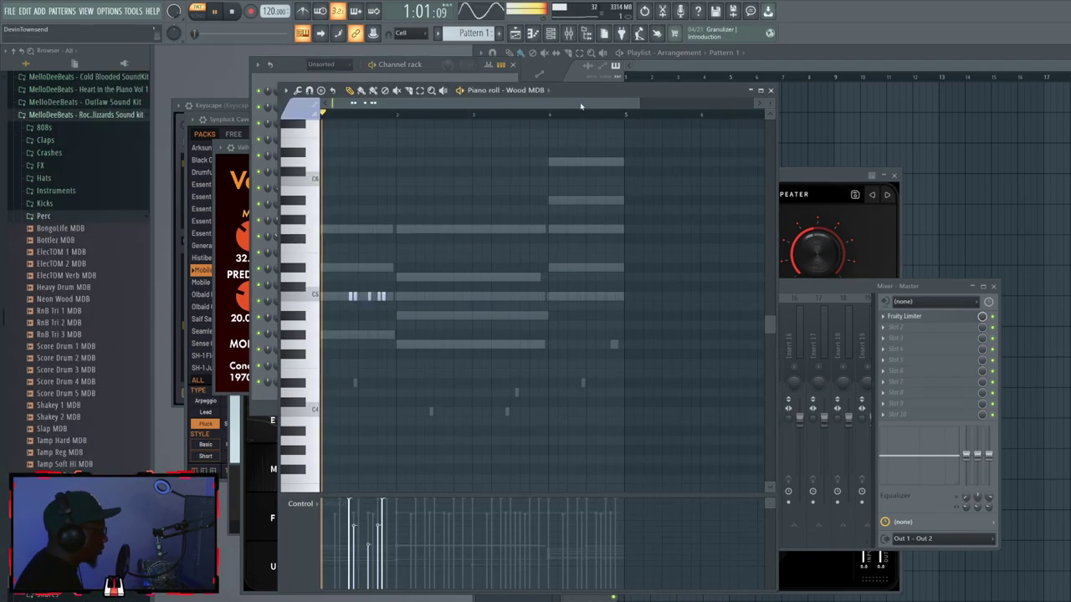
key("space")
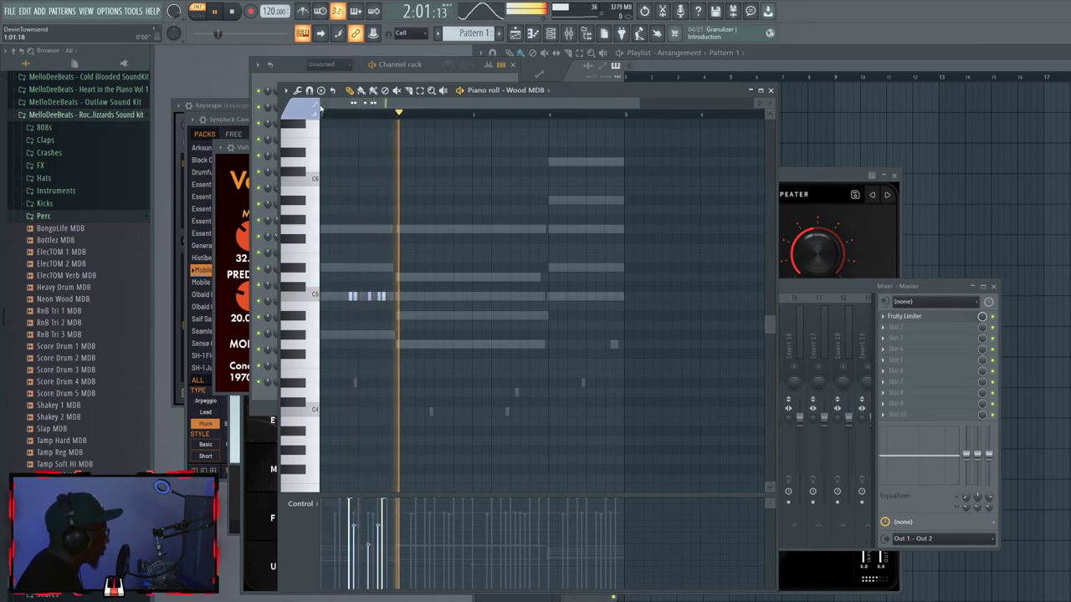
left_click(316, 76)
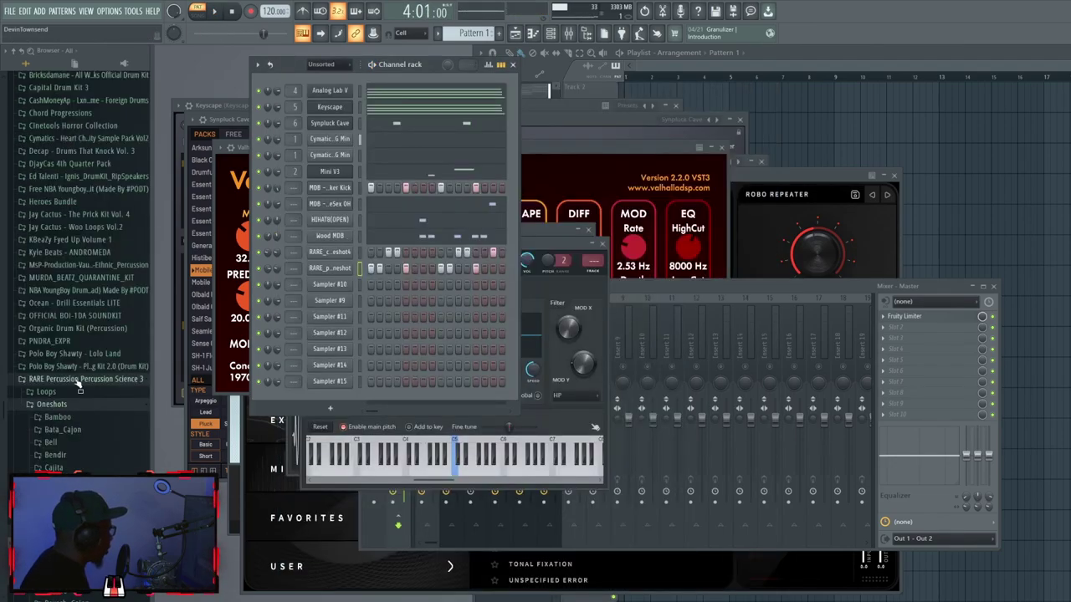
Step: Swap in the Christening OH open hat, spread its hits over four bars, and route the drums to mixer inserts 7 to 10
left_click(79, 380)
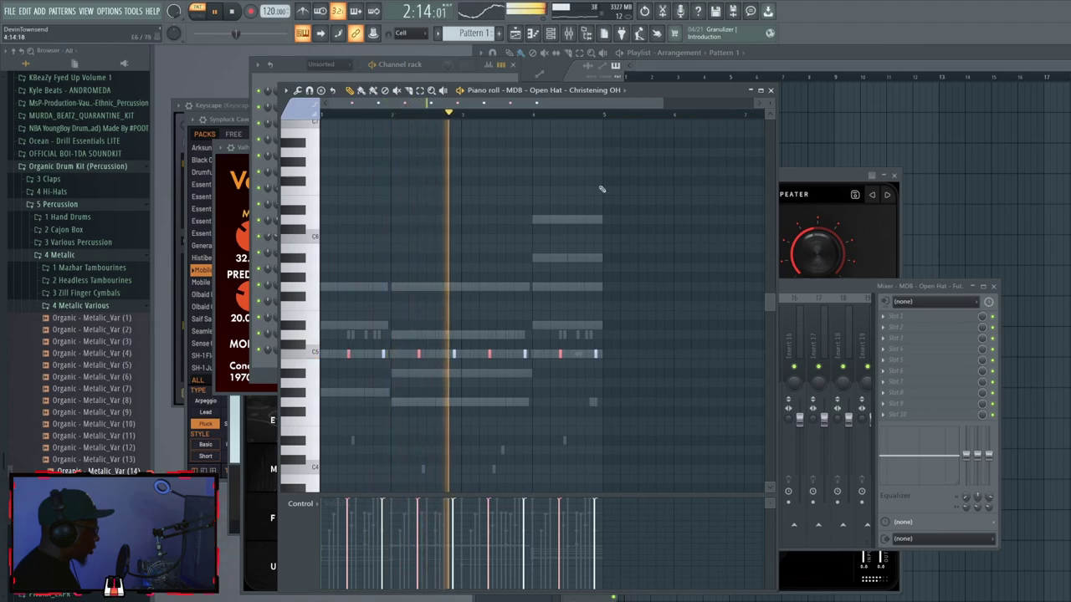
left_click_drag(661, 104, 423, 137)
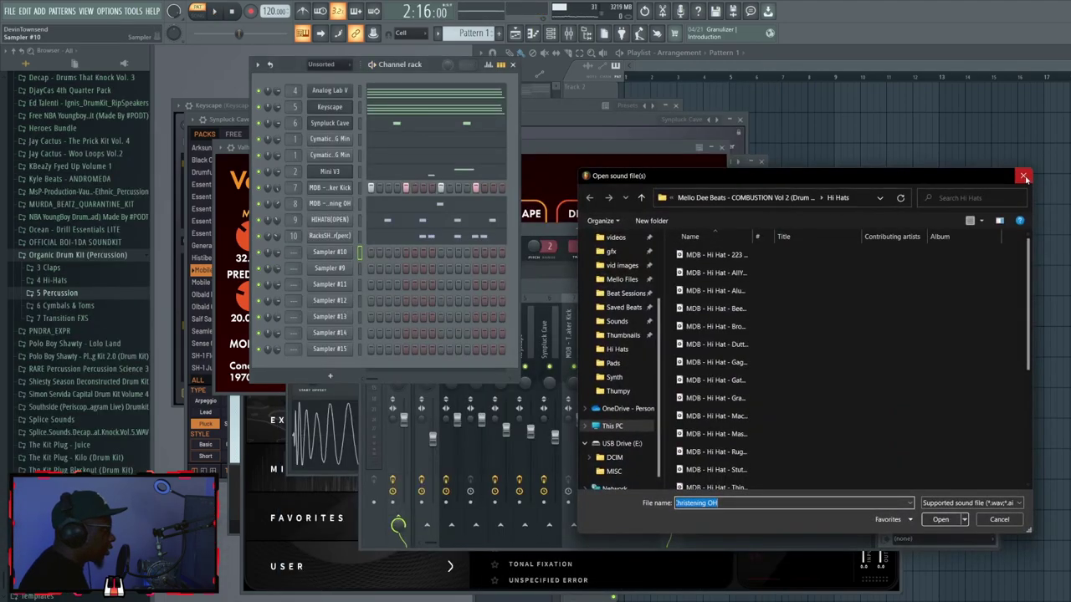
left_click(1023, 177)
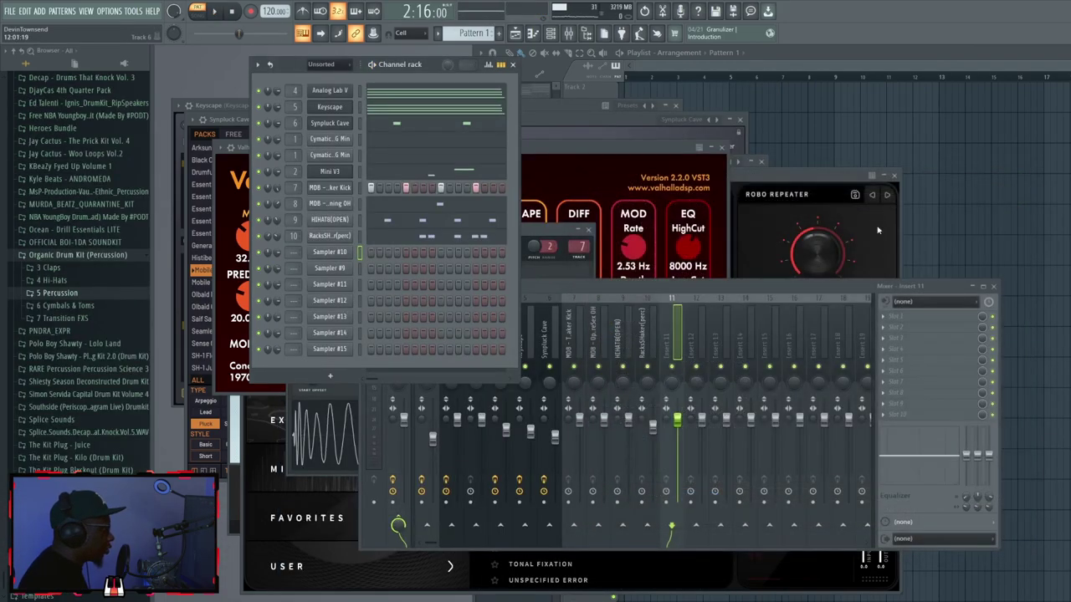
Step: Route the melodic mixer tracks 1 to 6 to insert 11 instead of the master and name that insert Melody
left_click(434, 339)
left_click(484, 353)
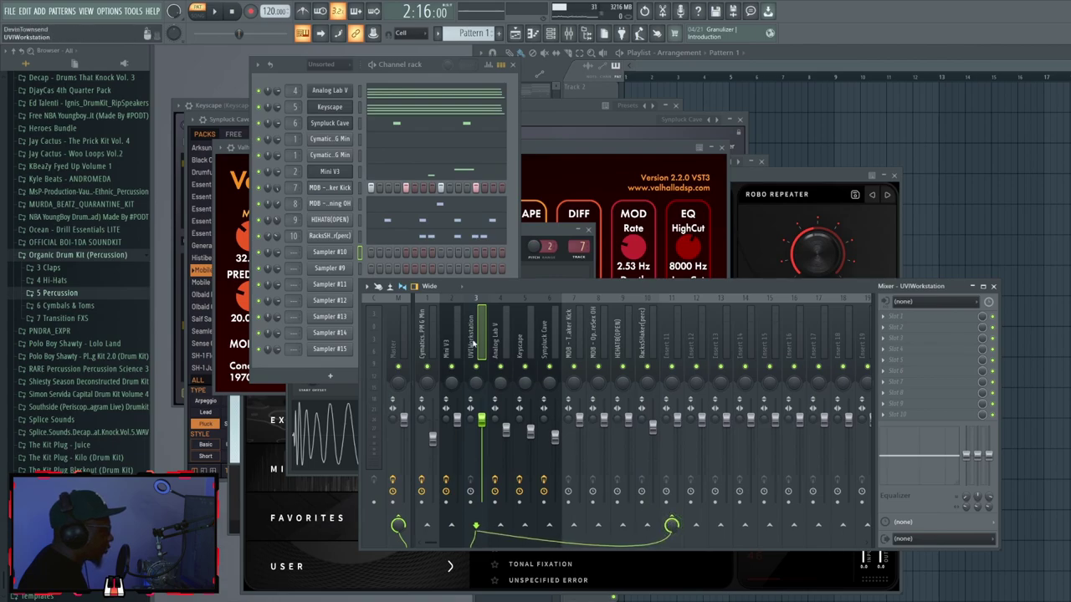
left_click(502, 338)
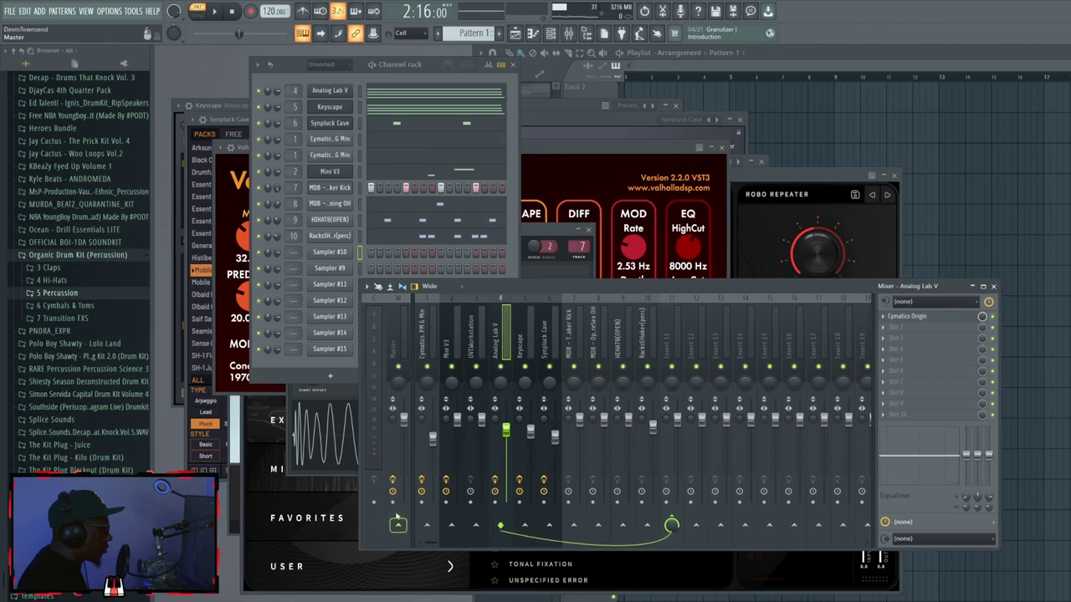
right_click(682, 301)
left_click(711, 308)
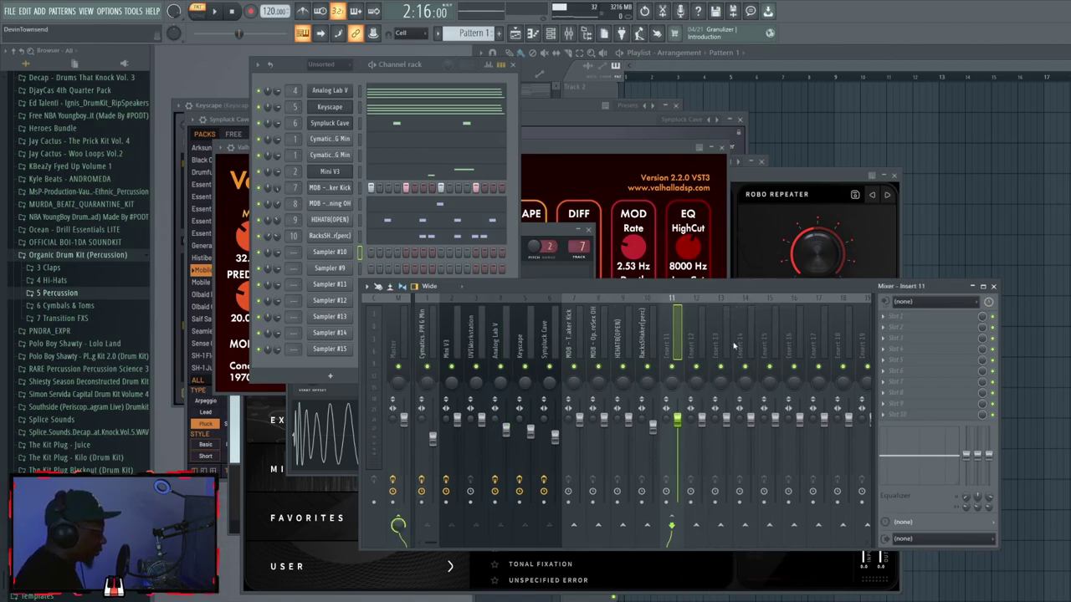
Step: Load ShaperBox 2 in the Melody track's first effect slot and add VolumeShaper with the Sidechain quick preset
left_click(892, 316)
left_click(828, 160)
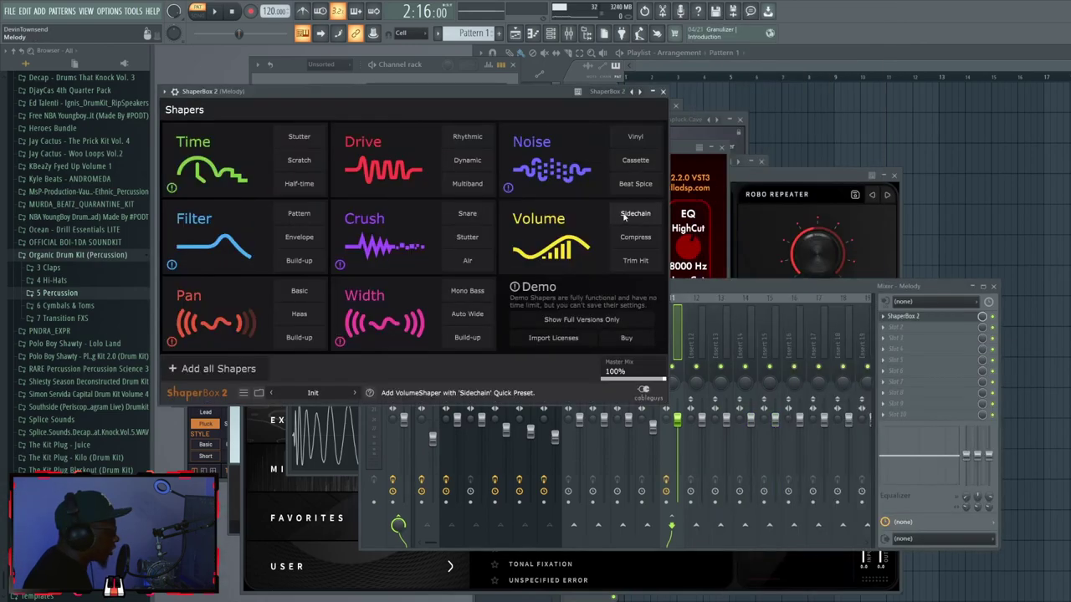
left_click(623, 216)
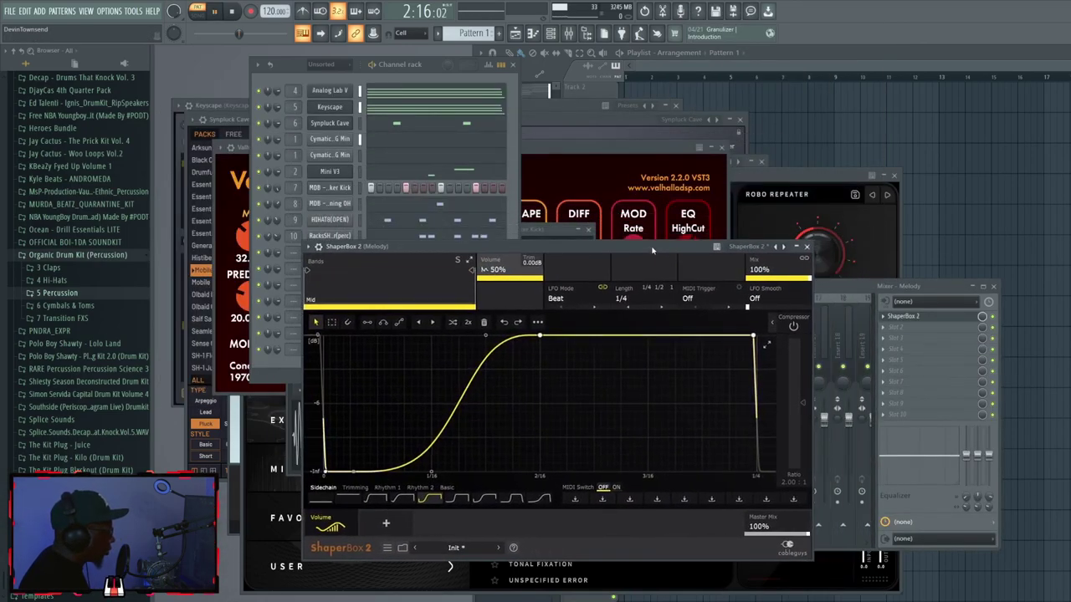
Step: Play the pattern and shift the sidechain volume curve's handles earlier so the level recovers sooner after each kick
key("space")
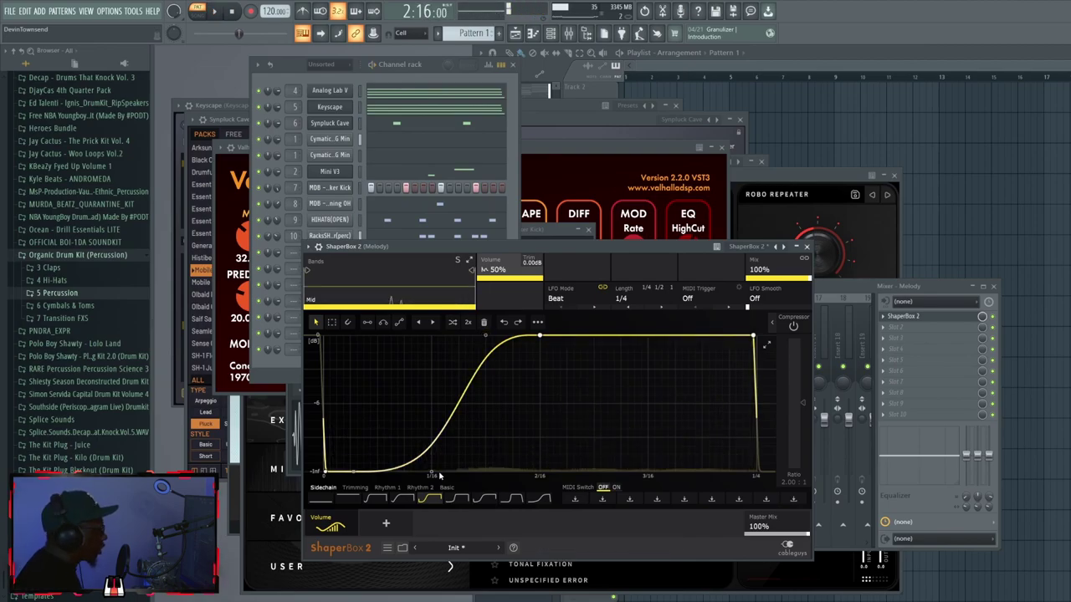
left_click_drag(426, 472, 396, 473)
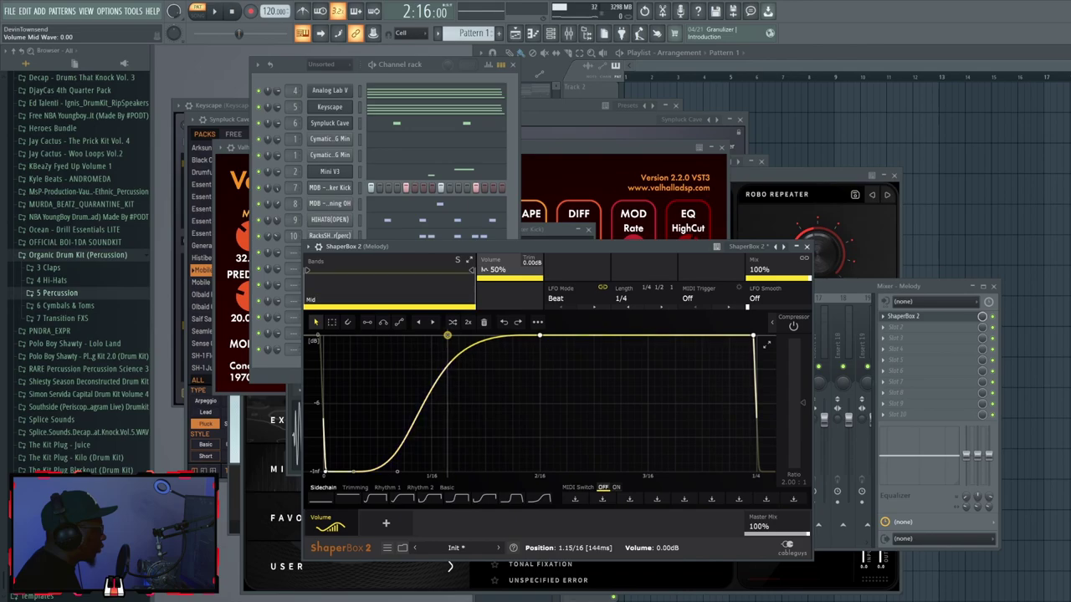
left_click(216, 14)
left_click_drag(438, 335, 432, 335)
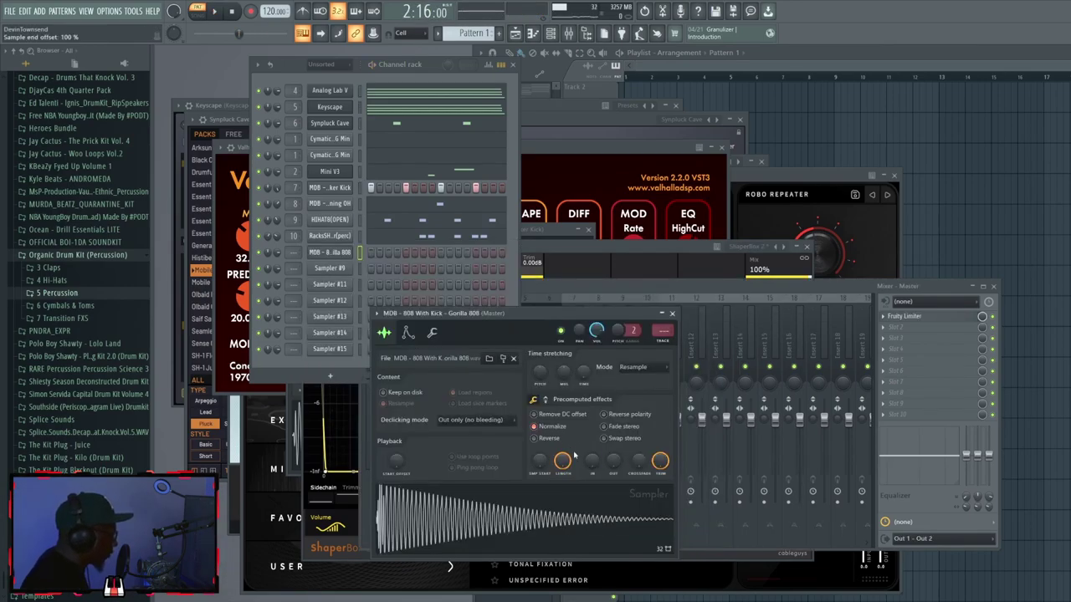
Step: On the Gorilla 808 sample, set the quick fade out to 100% and the sample end offset to 54%
left_click_drag(612, 463, 610, 427)
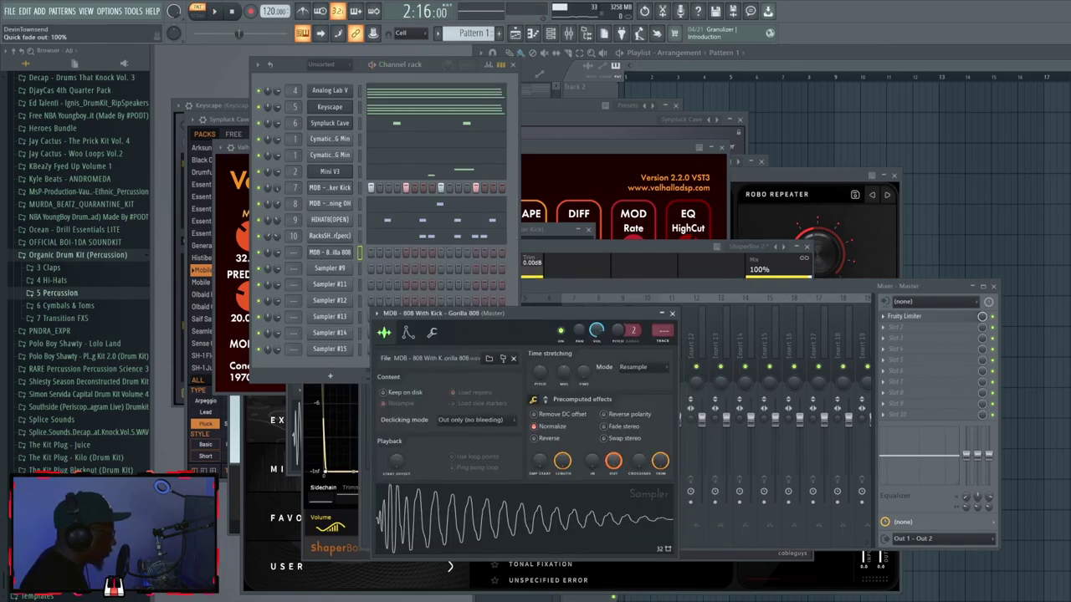
left_click_drag(559, 463, 561, 461)
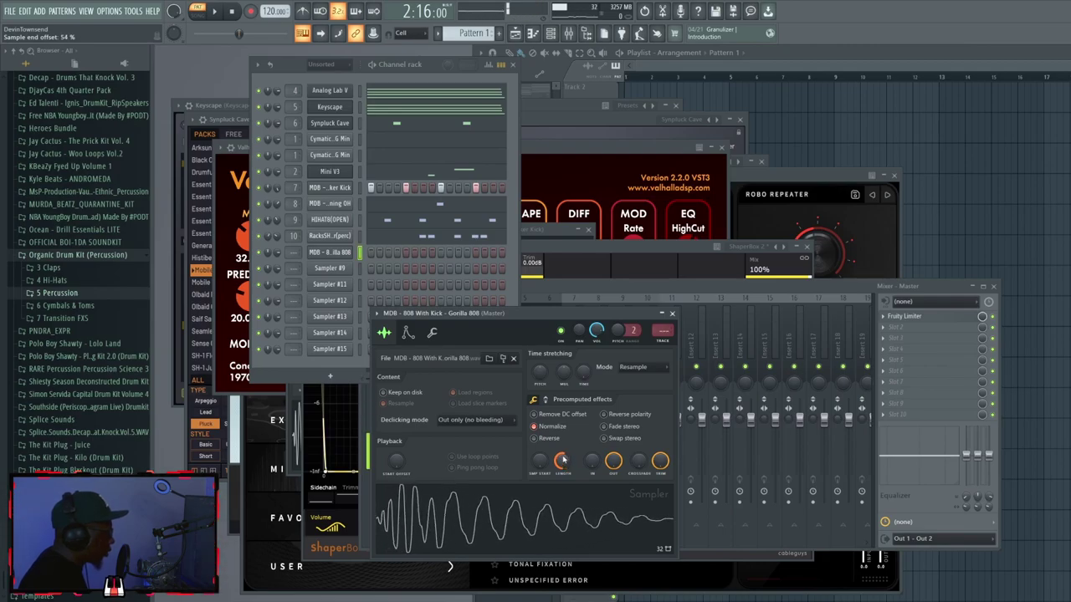
Step: Write Gorilla 808 notes at C5 on every beat across four bars in its piano roll
right_click(343, 257)
left_click(377, 252)
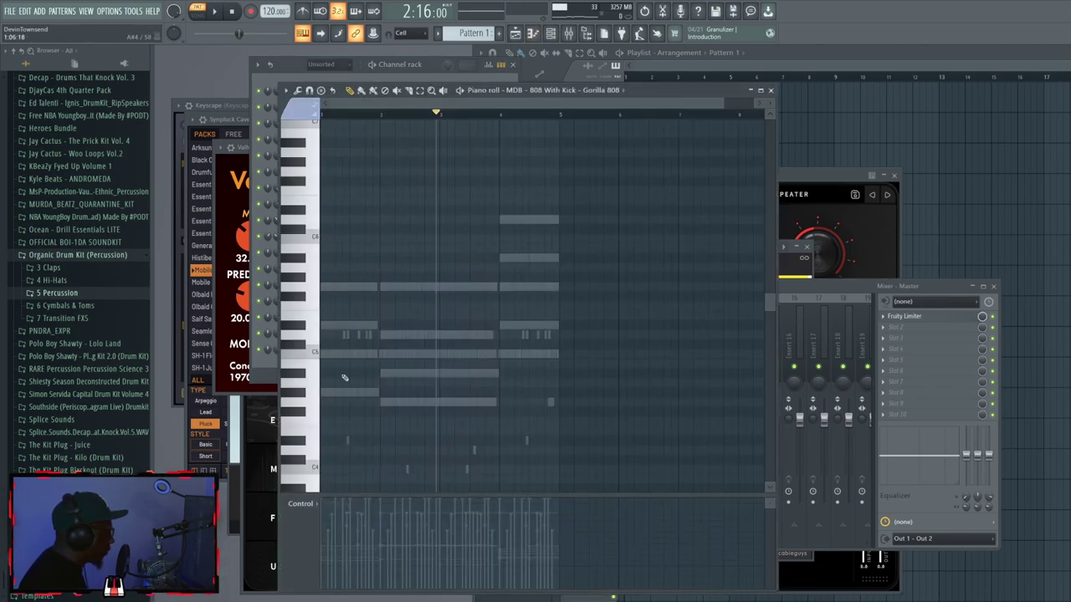
left_click(323, 354)
left_click_drag(724, 103, 425, 168)
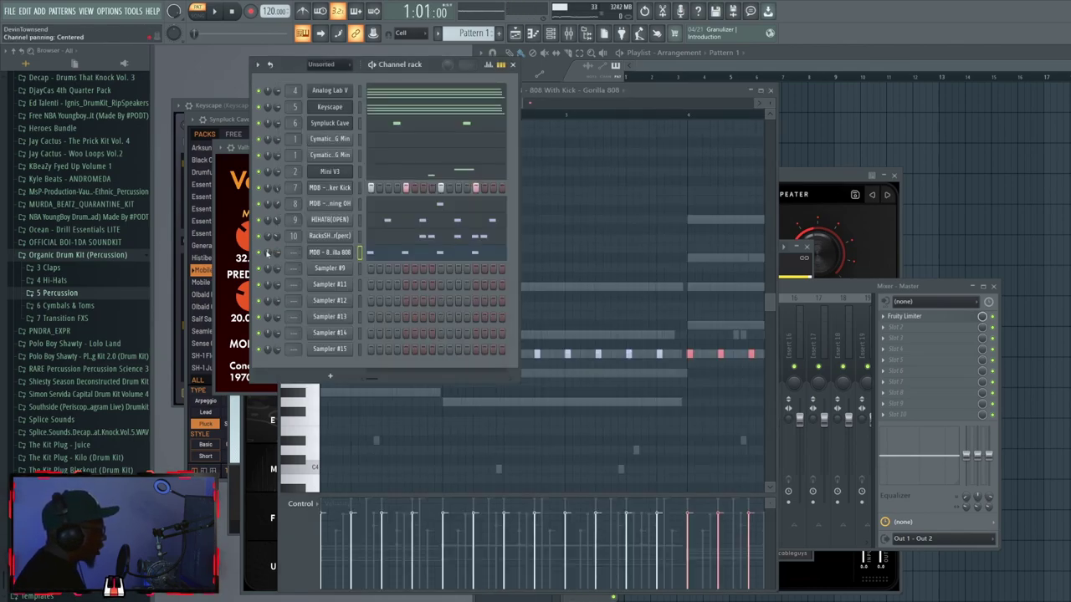
Step: Play only the kick and Gorilla 808 together to compare them, and replay the pattern with all channels enabled
right_click(269, 255)
left_click(273, 259)
key("space")
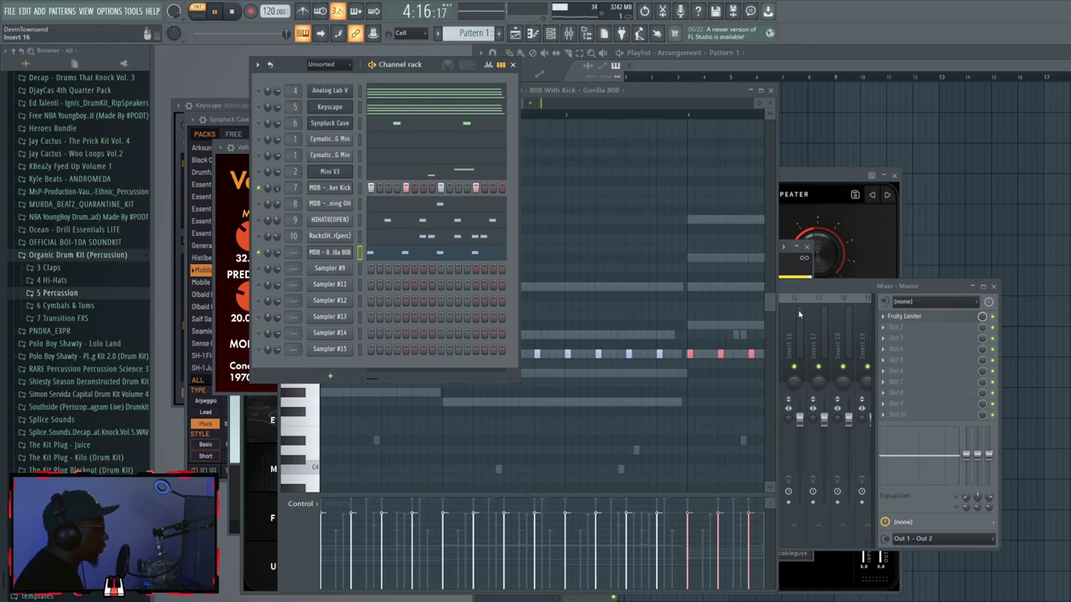
left_click(216, 13)
left_click(216, 12)
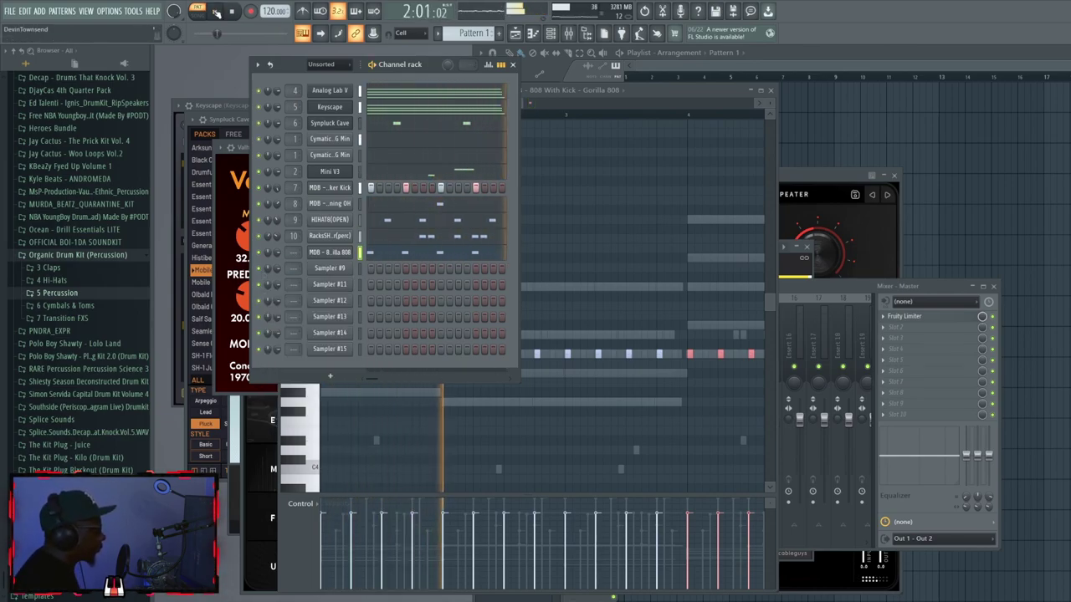